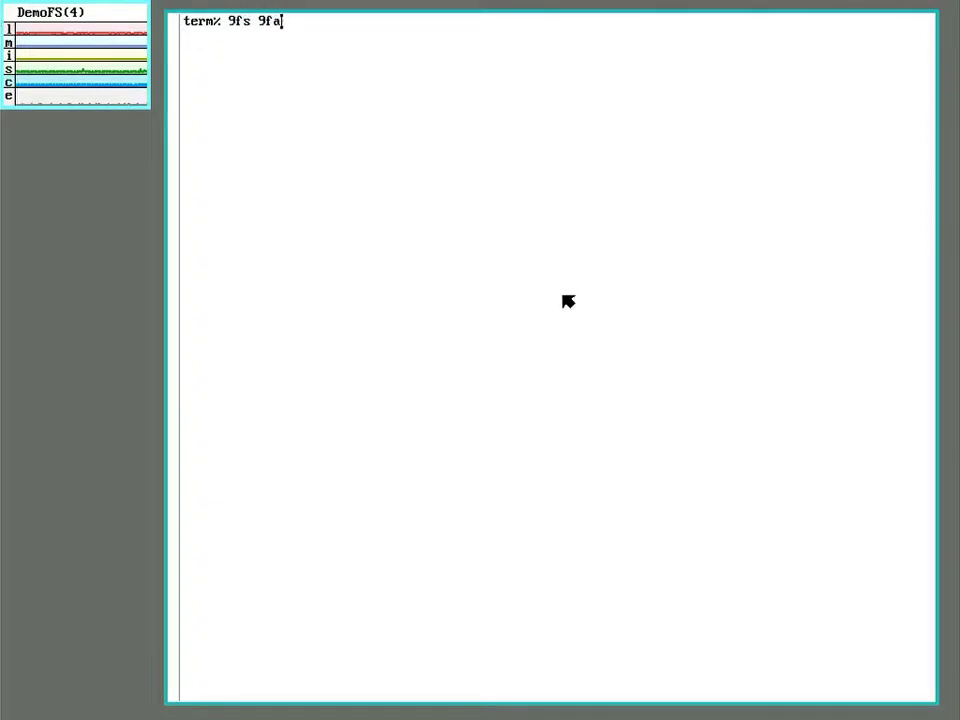
Step: Mount the 9fat boot partition with 9fs 9fat and enter sam /n/9fat/plan9.ini
key("Return")
type("s")
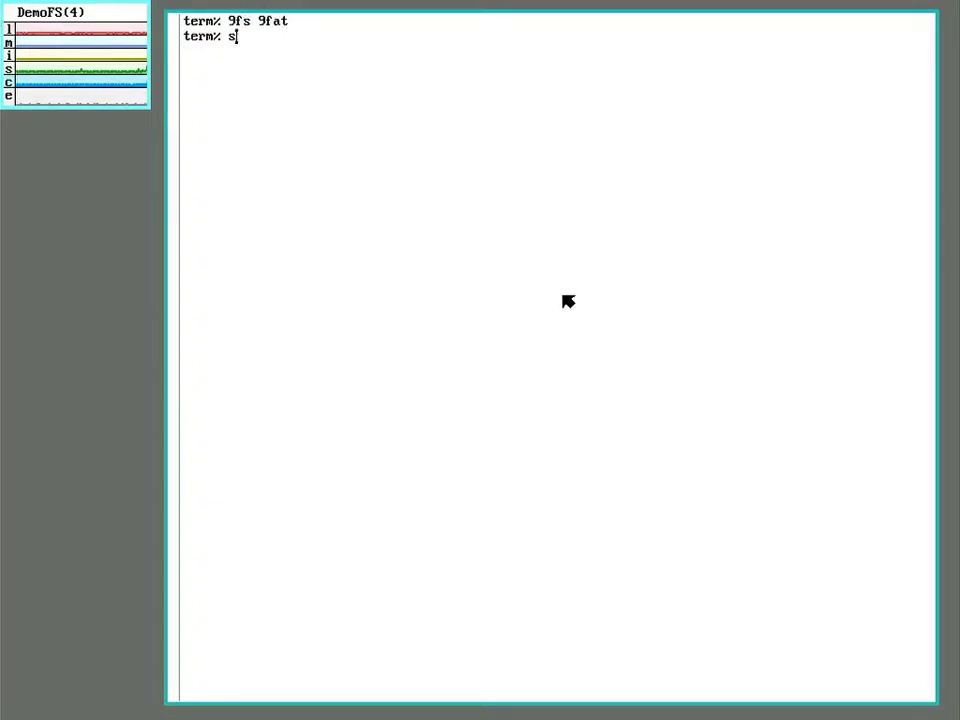
type("am /n")
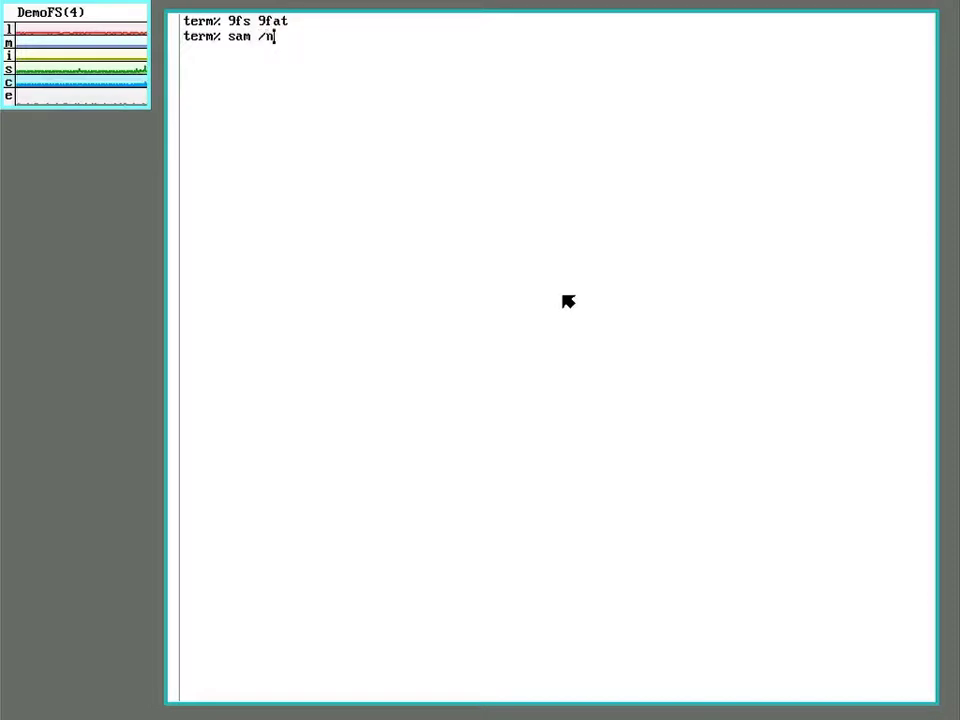
type("/9fa")
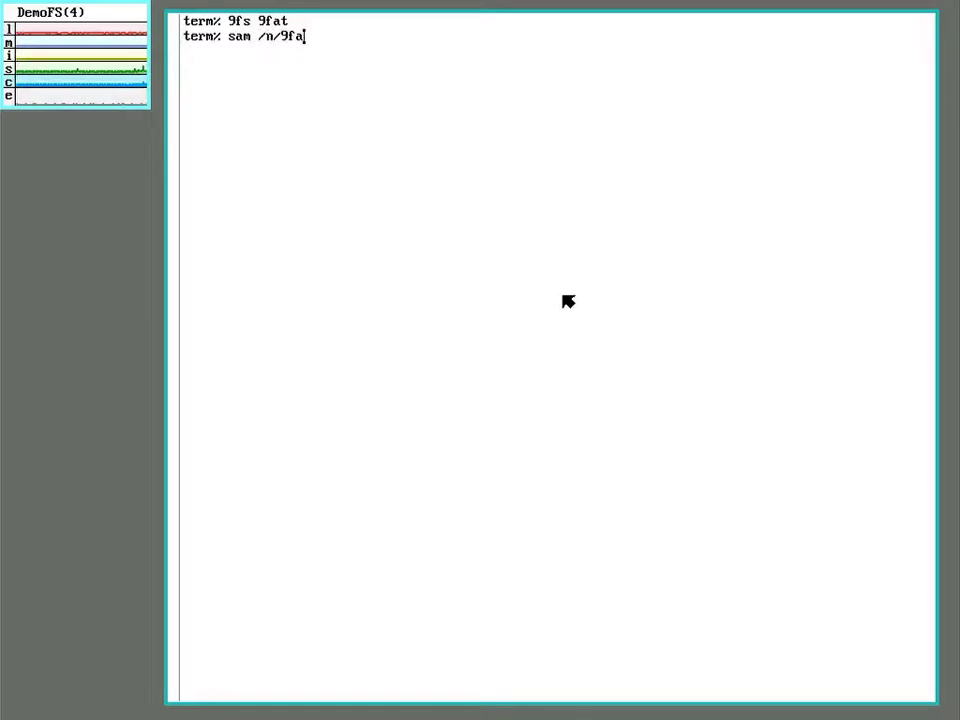
type("t/plan9")
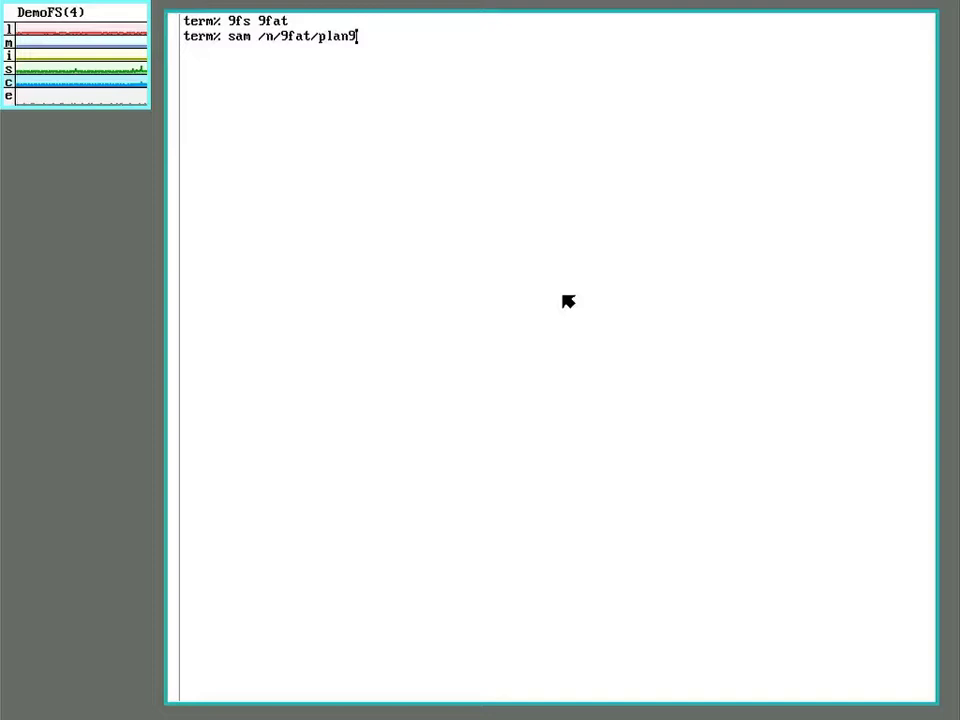
type(".ini")
Step: Open plan9.ini in sam and add nvram=/dev/sdE1/nvram below the bootfile=9pc64 line
key("Return")
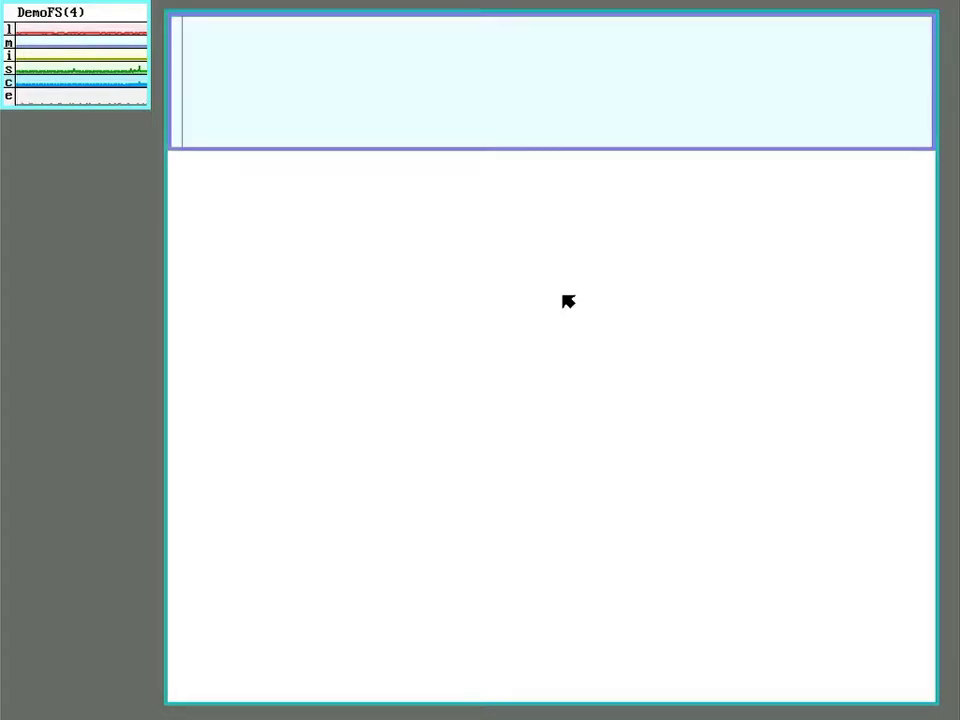
right_click(549, 294)
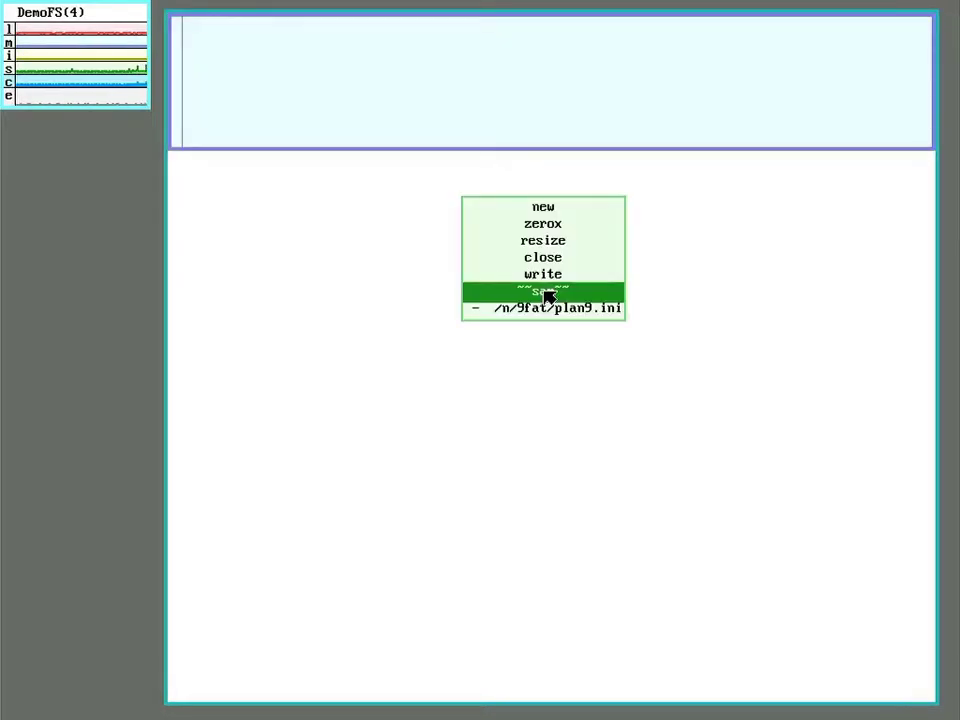
right_click(548, 313)
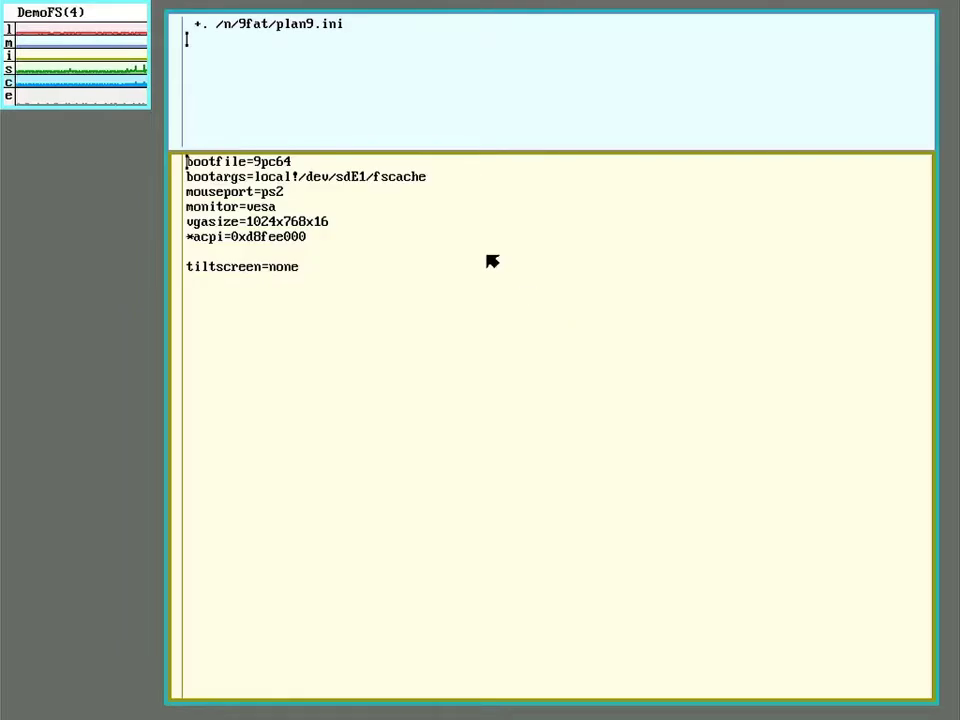
left_click(384, 164)
key("Return")
type("n")
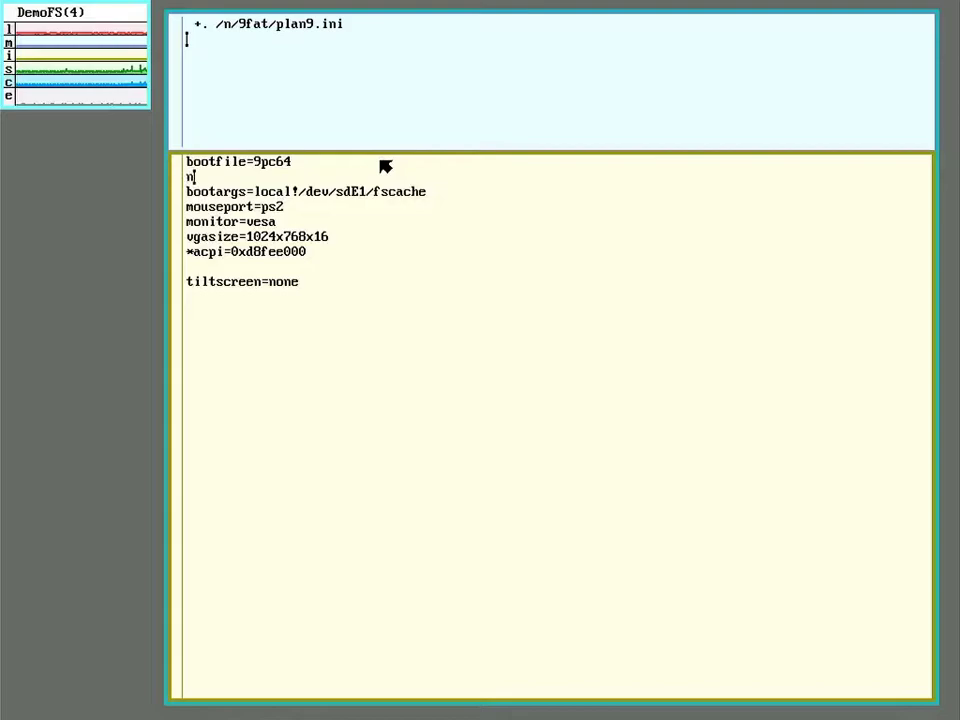
type("vram=")
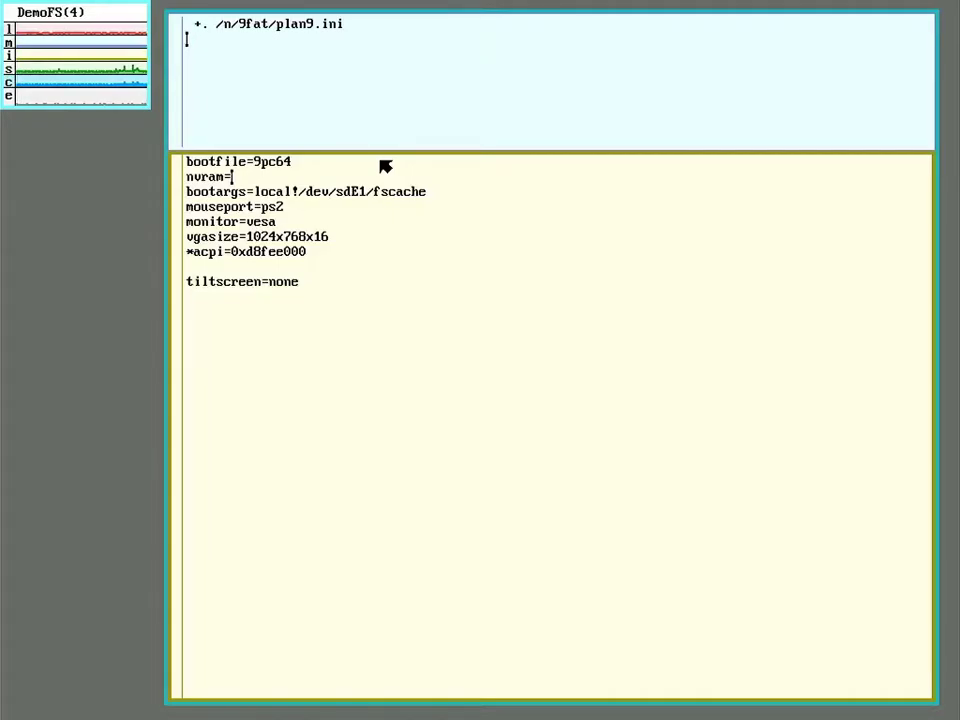
type("/dev/sdE1")
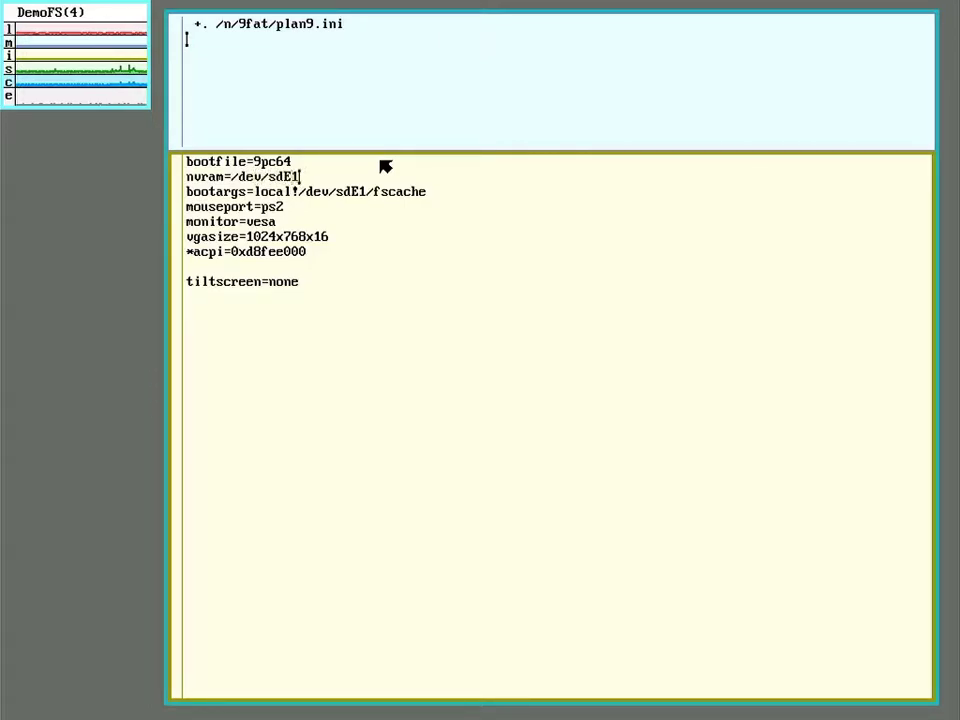
type("/nvram")
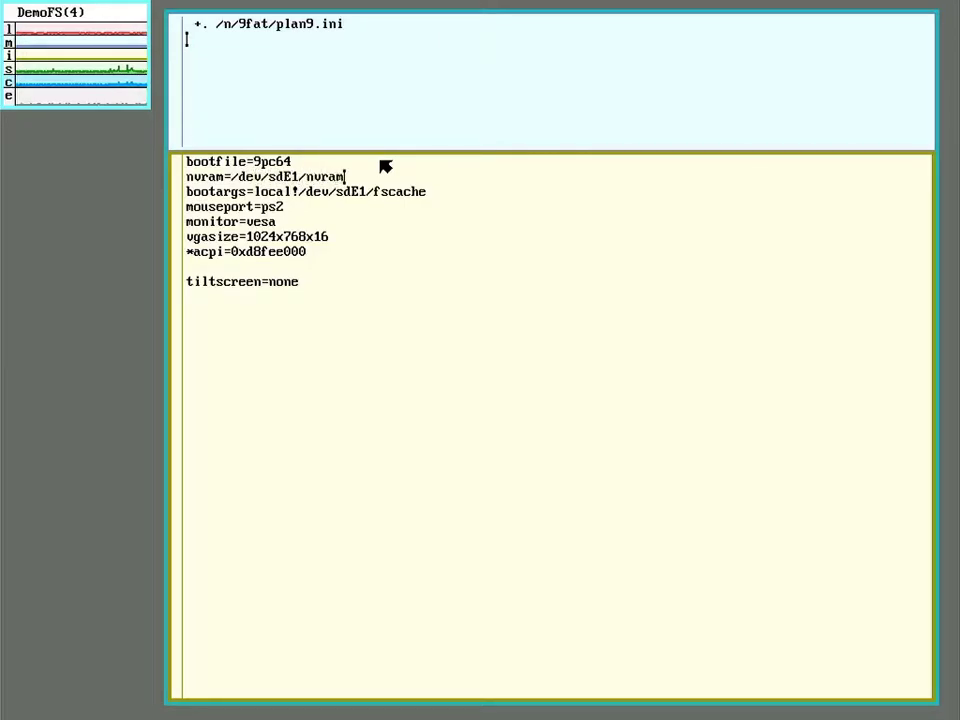
Step: Write plan9.ini with w and quit sam with q
left_click(269, 111)
type("w")
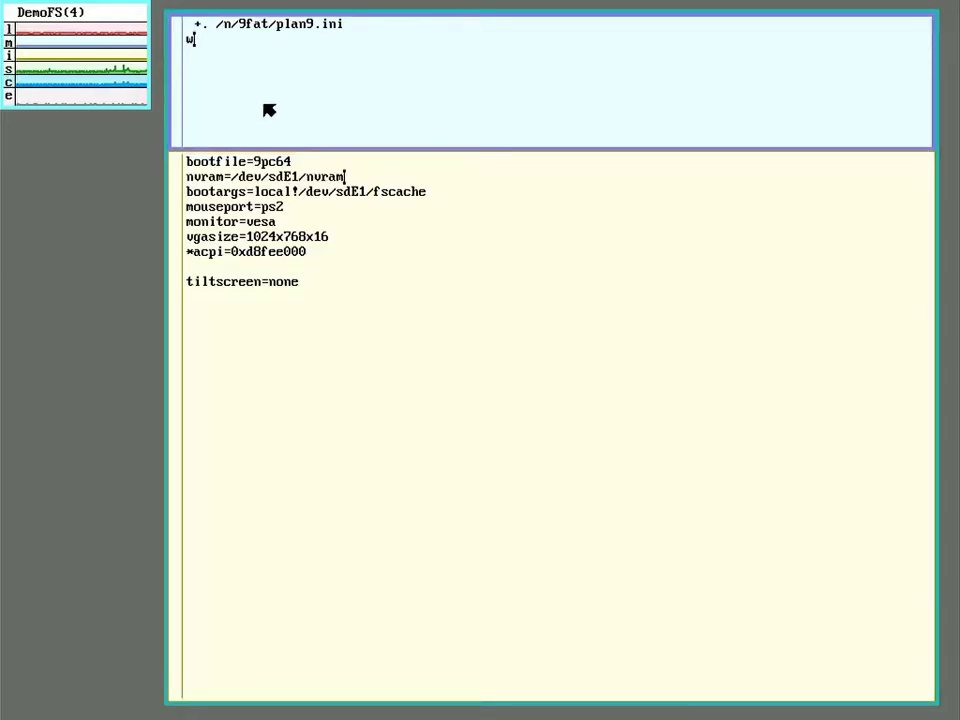
key("Return")
type("q")
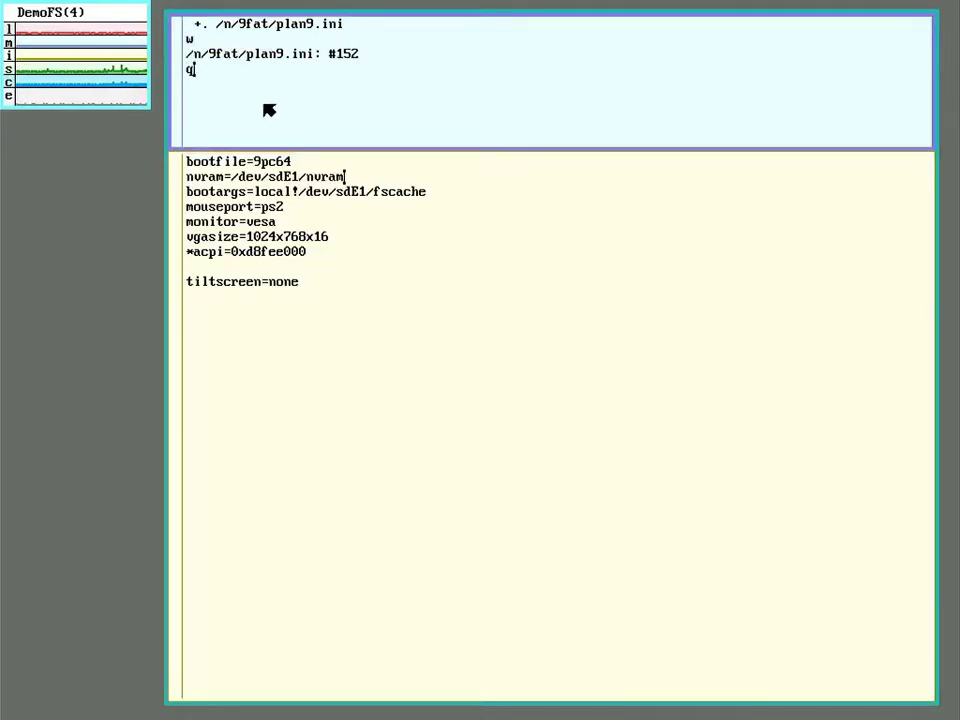
key("Return")
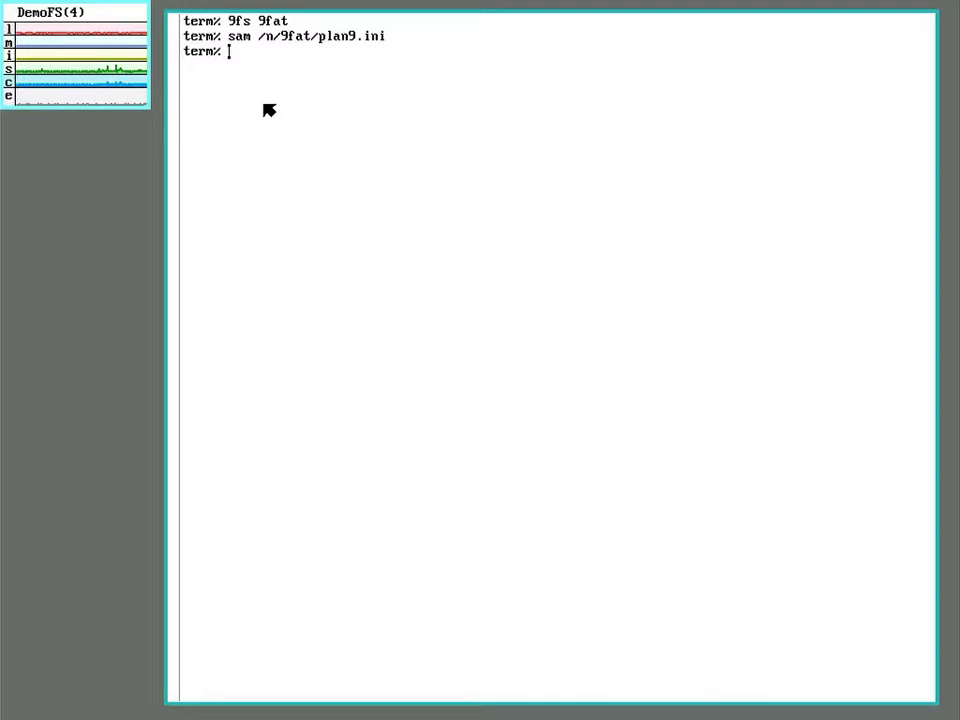
Step: Halt the file server and reboot with fshalt -r
type("fs")
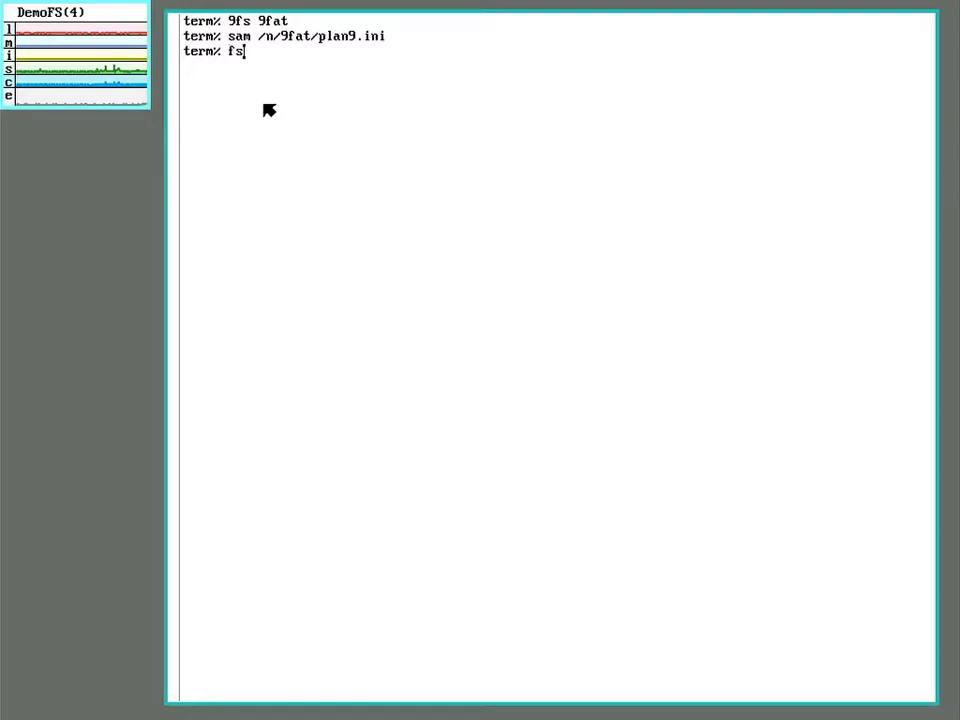
type("halt -r")
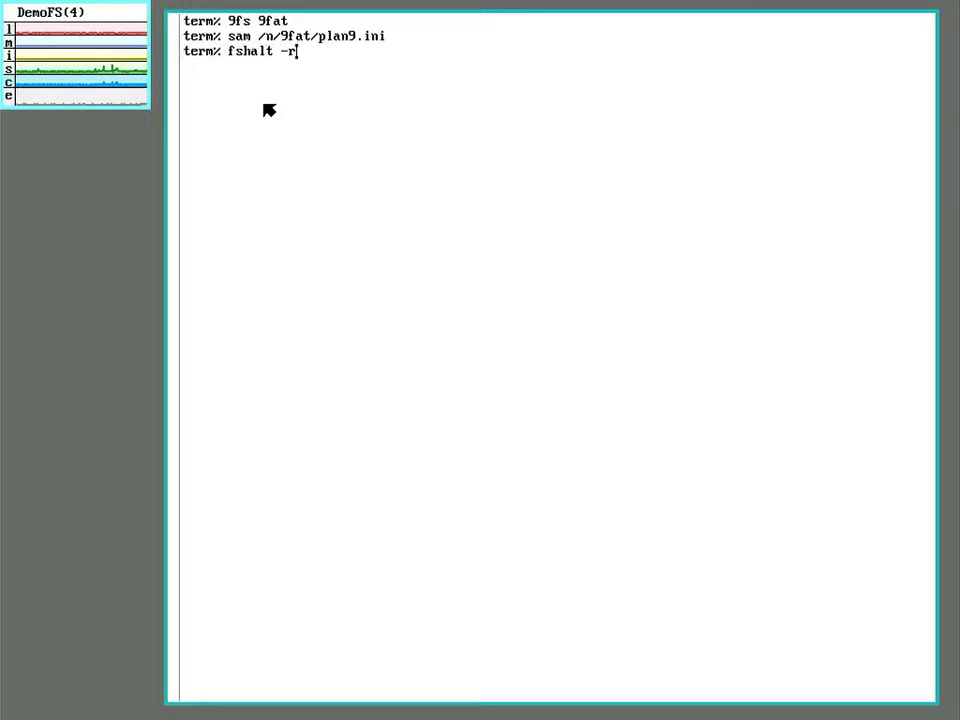
key("Return")
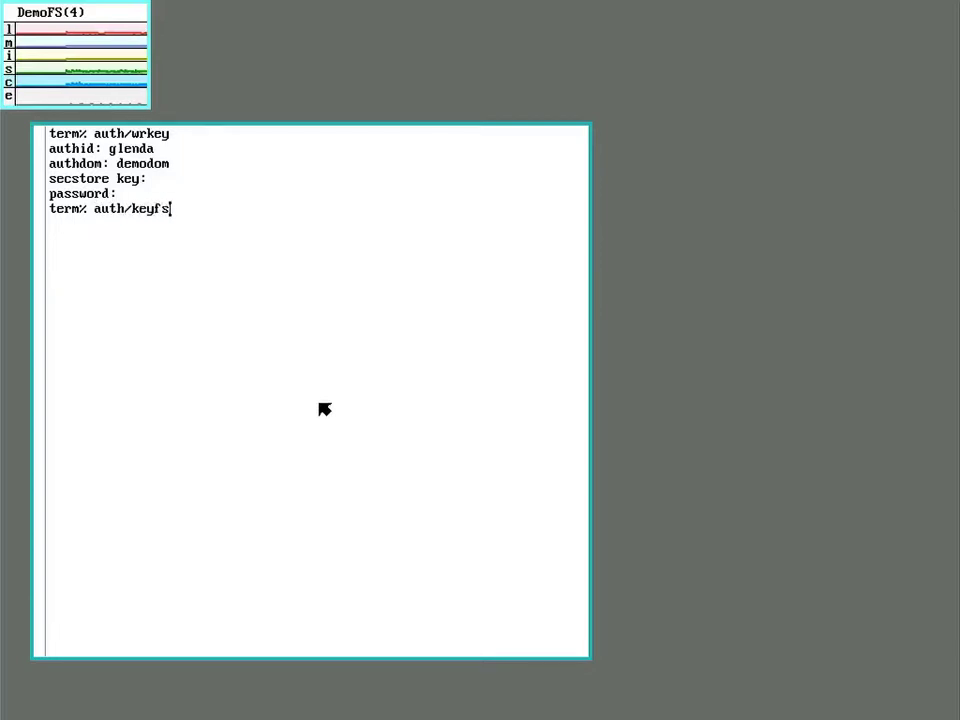
Step: Start auth/keyfs and run auth/changeuser glenda, entering and confirming its password
key("Return")
type("auth/c")
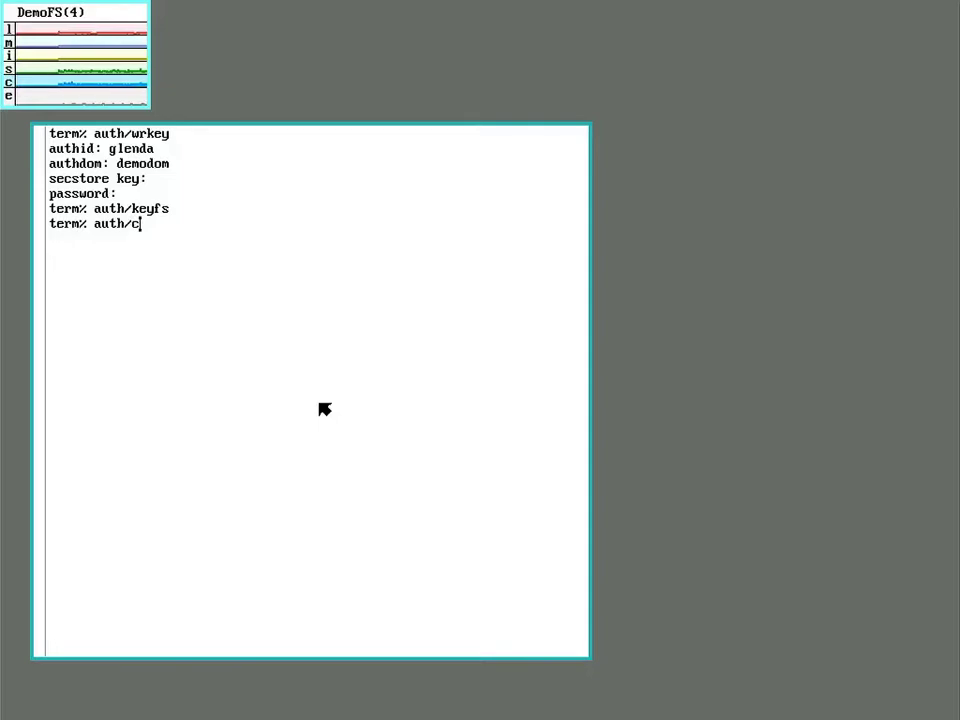
type("hangeuser ")
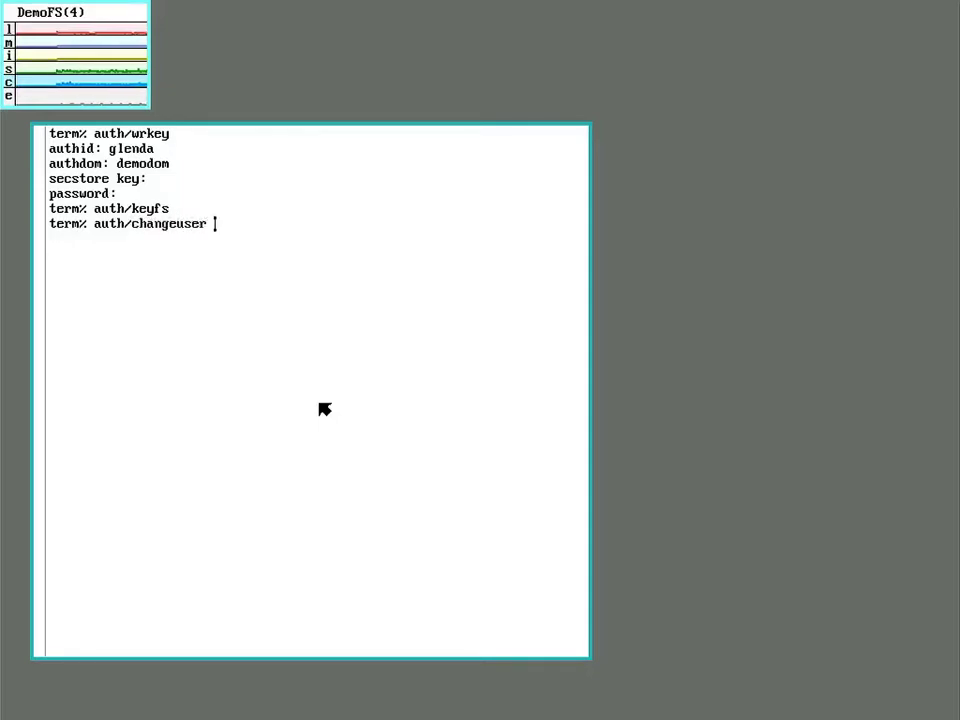
type("glenda")
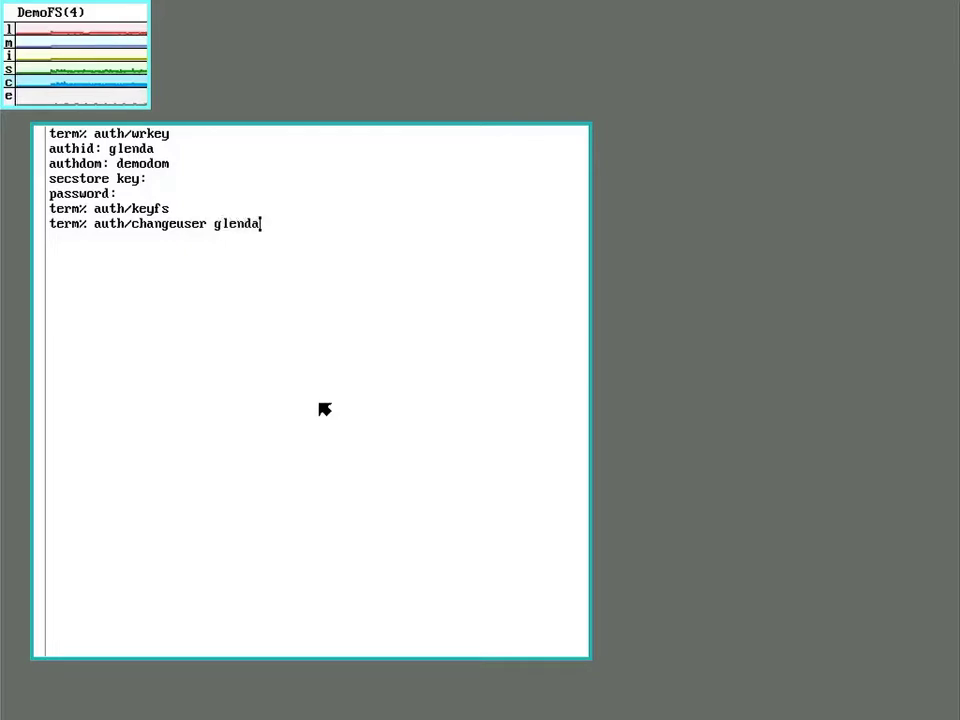
key("Return")
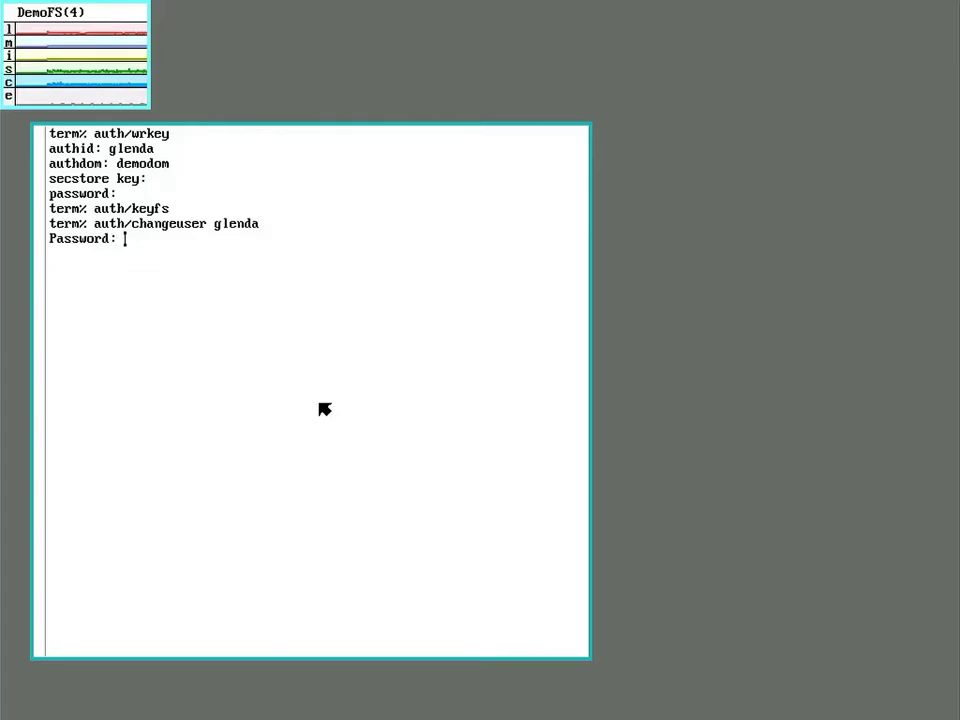
key("Return")
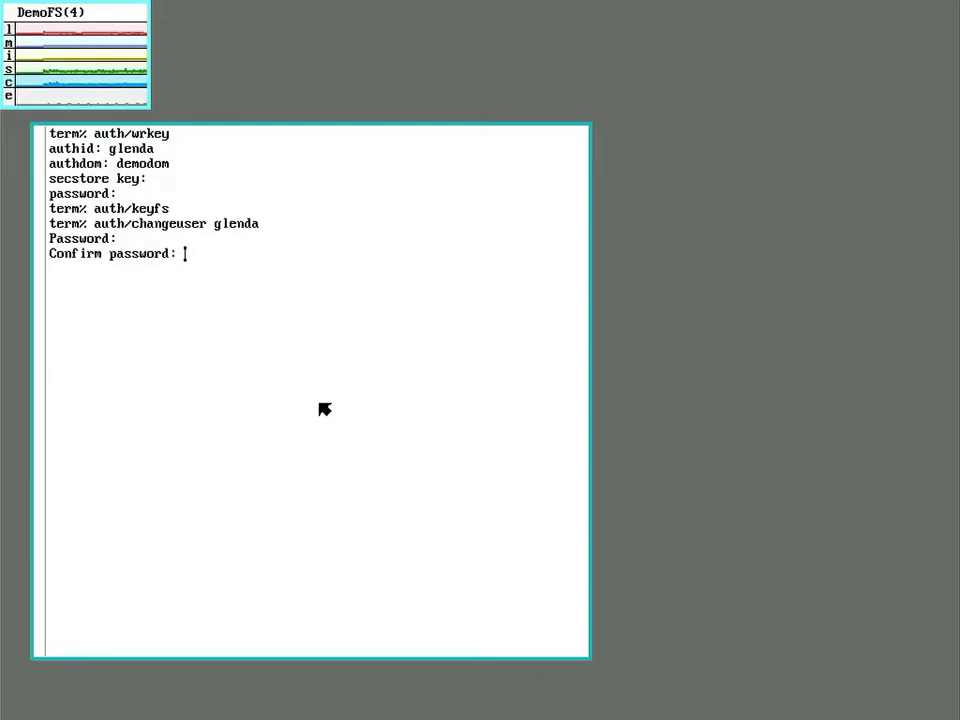
key("Return")
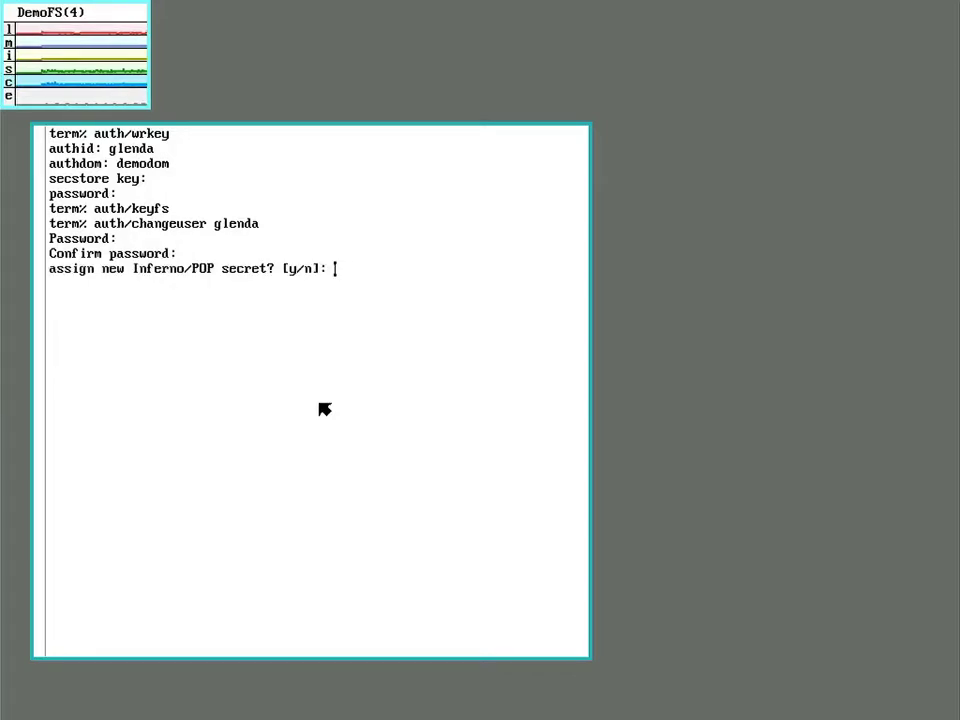
Step: Decline the Inferno/POP secret, keep never-expiring, leave remaining fields blank, then enter auth/changeuser demouser
type("n")
key("Return")
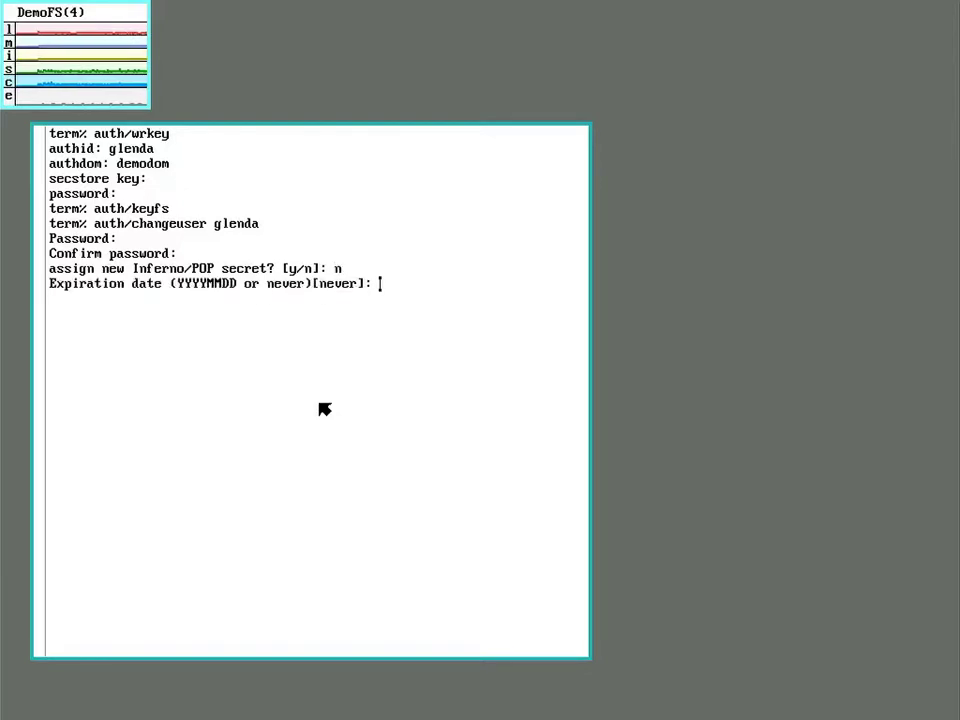
key("Return")
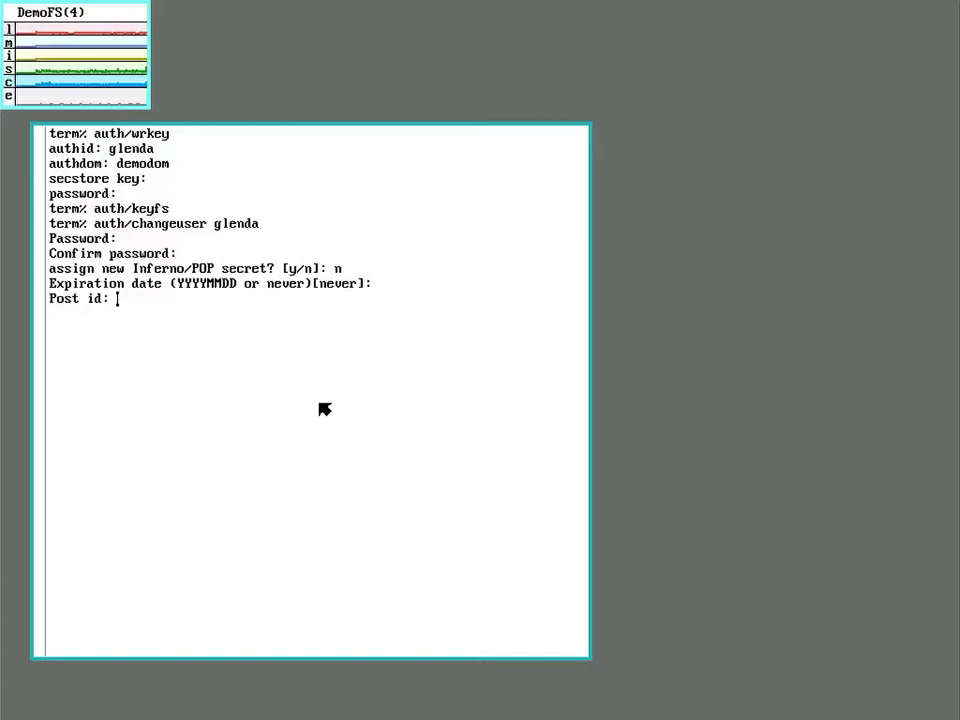
key("Return")
key("Return")
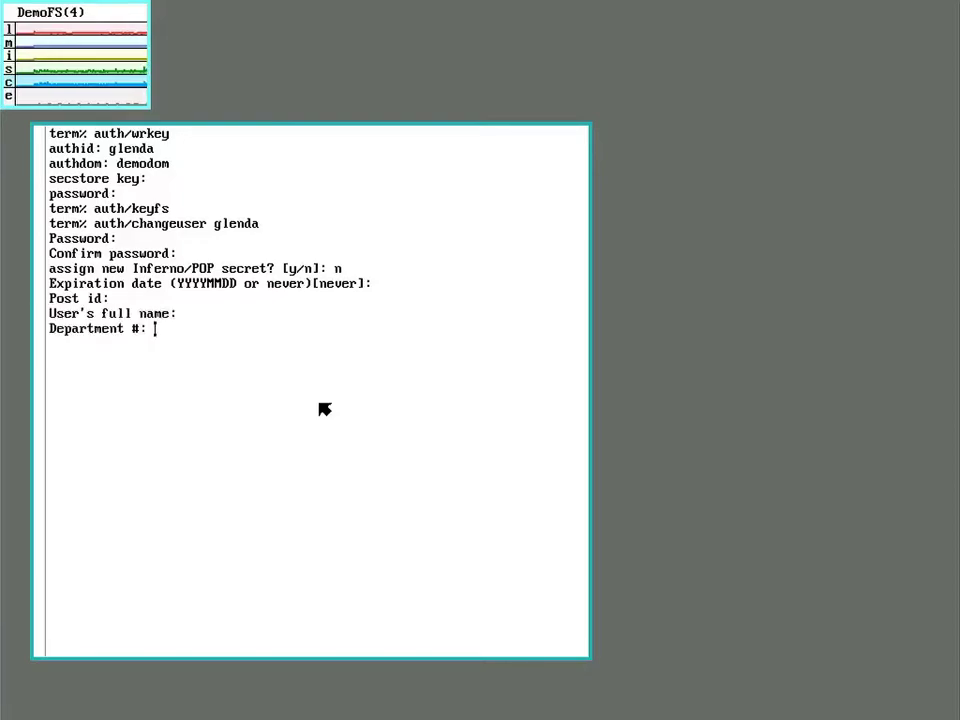
key("Return")
key("Return")
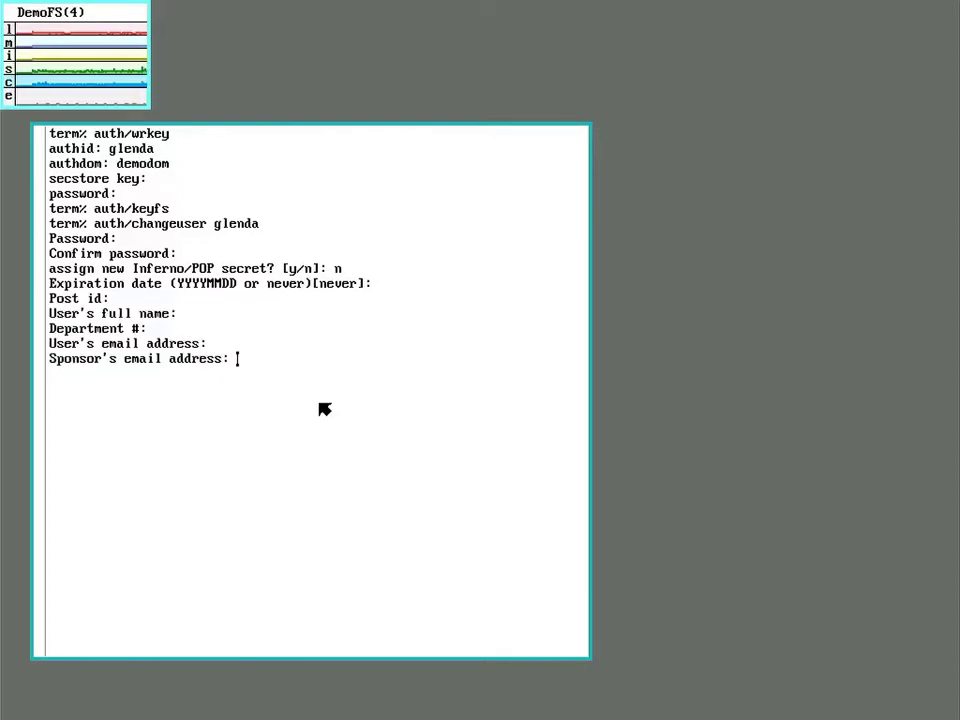
key("Return")
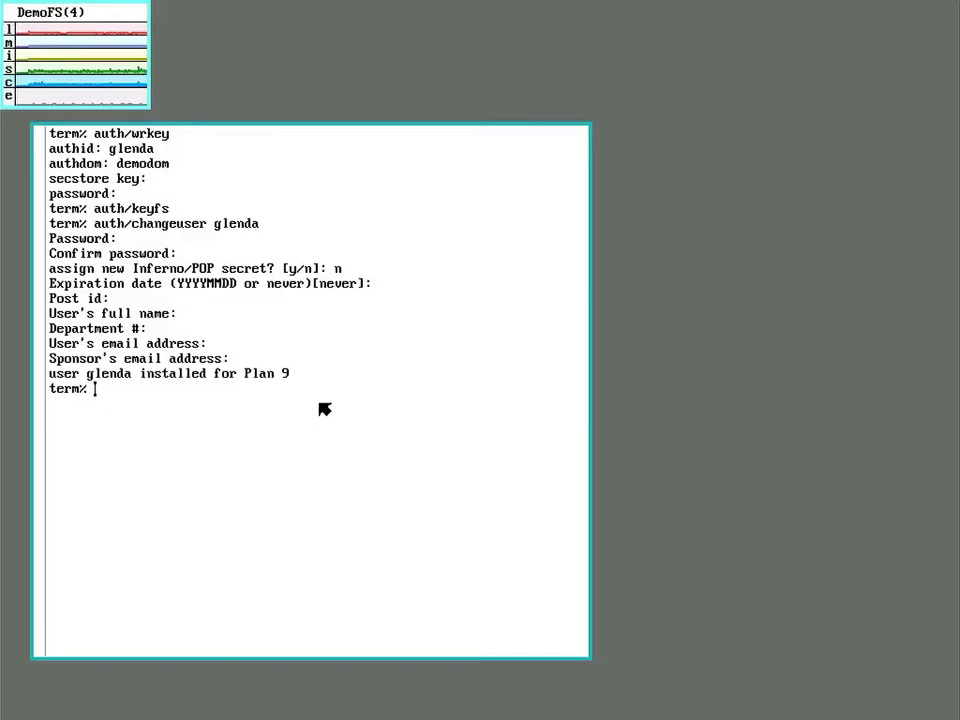
type("auth/changeuser ")
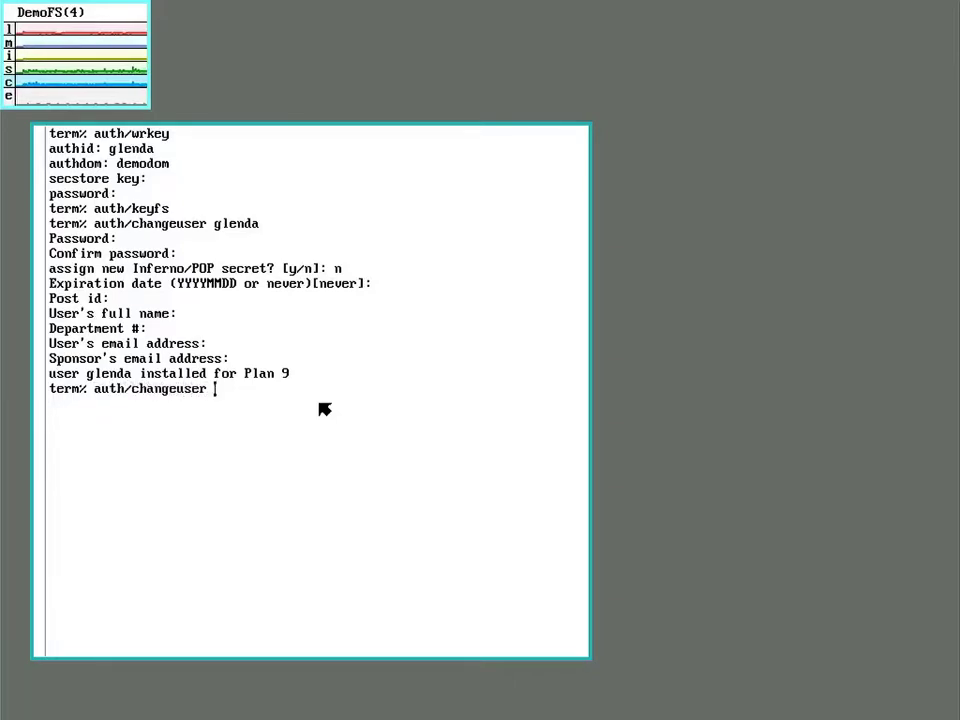
type("demouser")
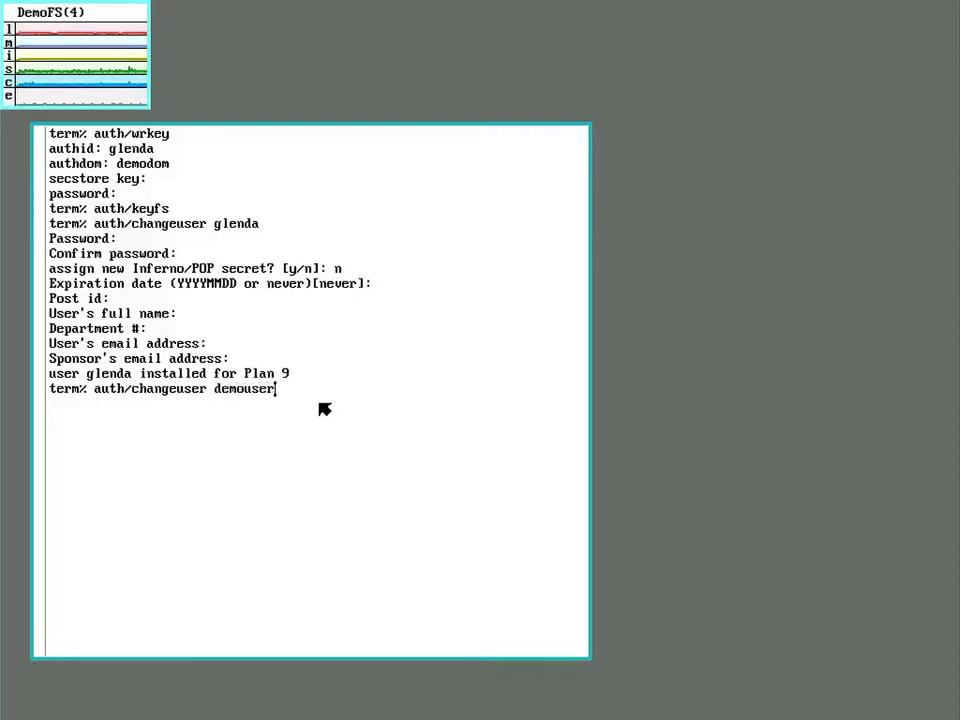
Step: Create demouser with a confirmed password, no Inferno/POP secret and the default never expiry
key("Return")
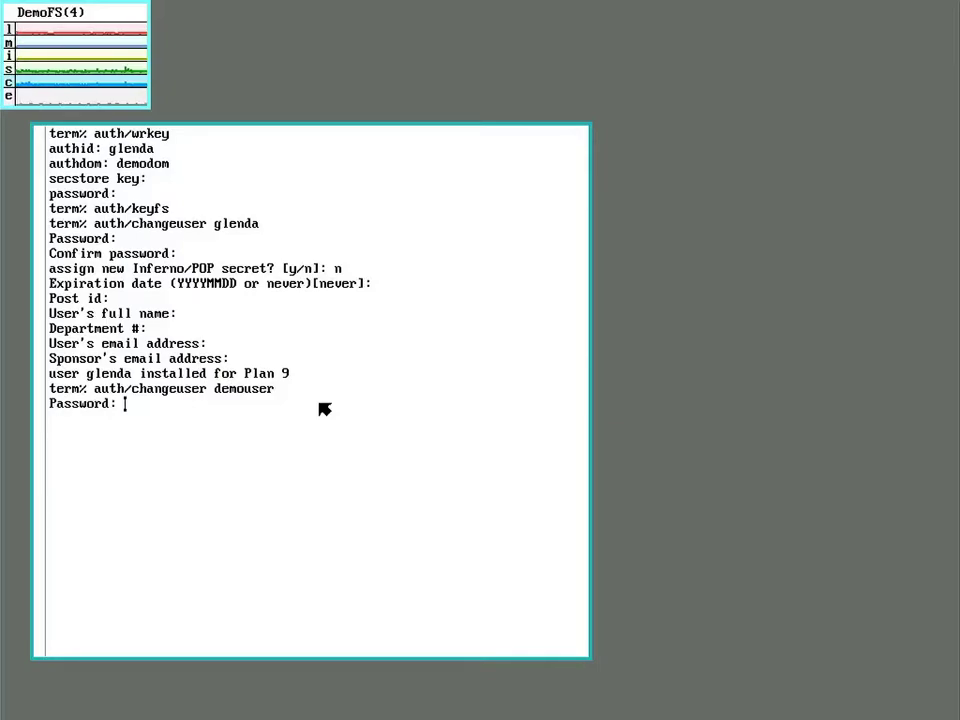
key("Return")
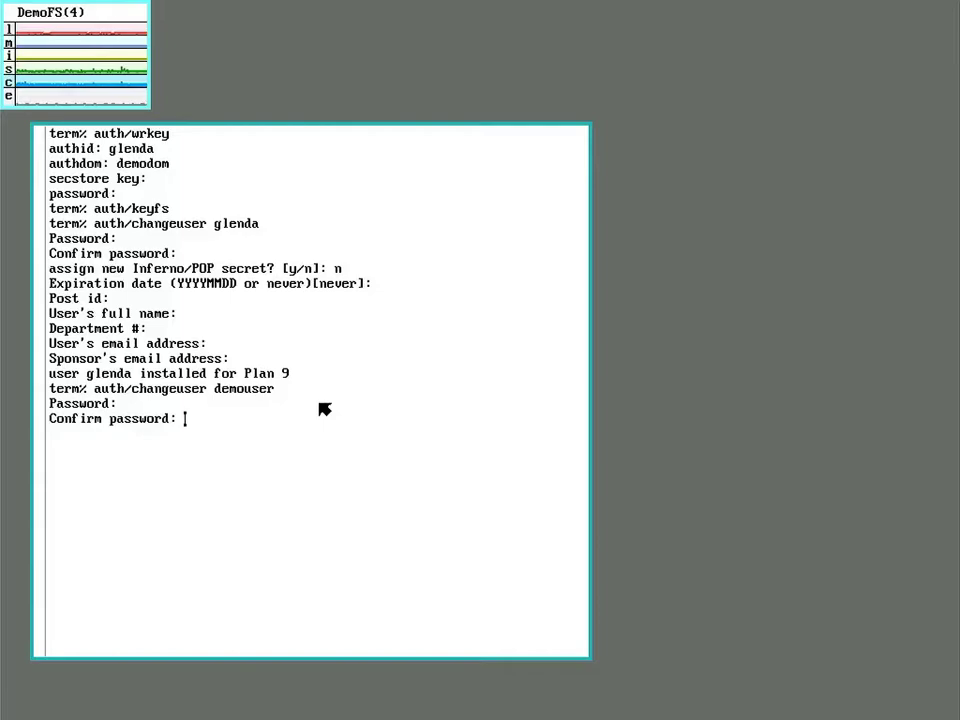
key("Return")
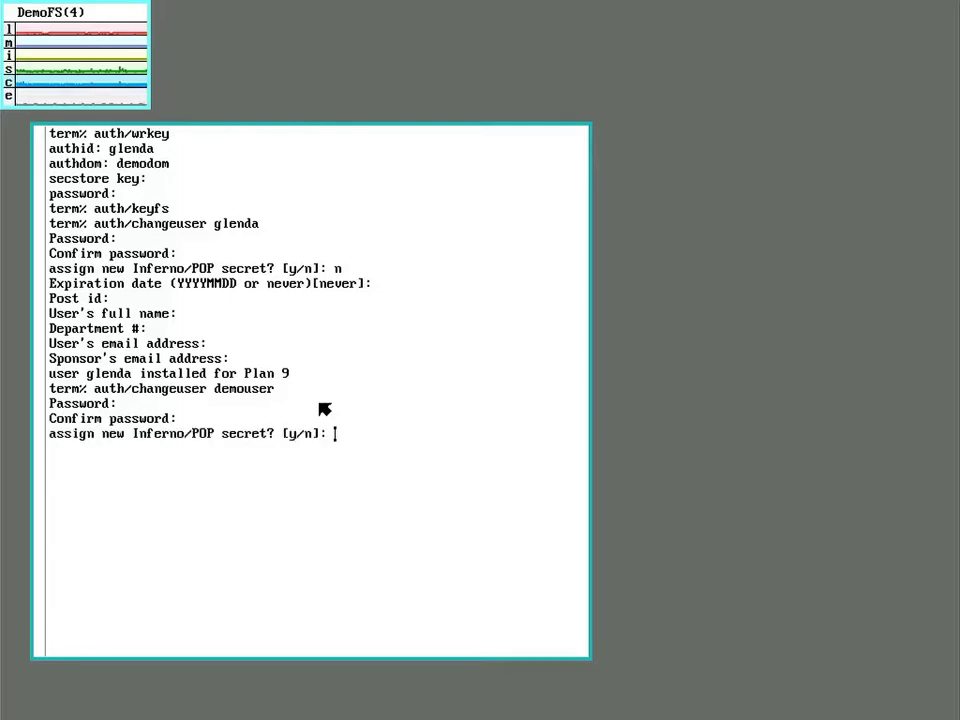
type("n")
key("Return")
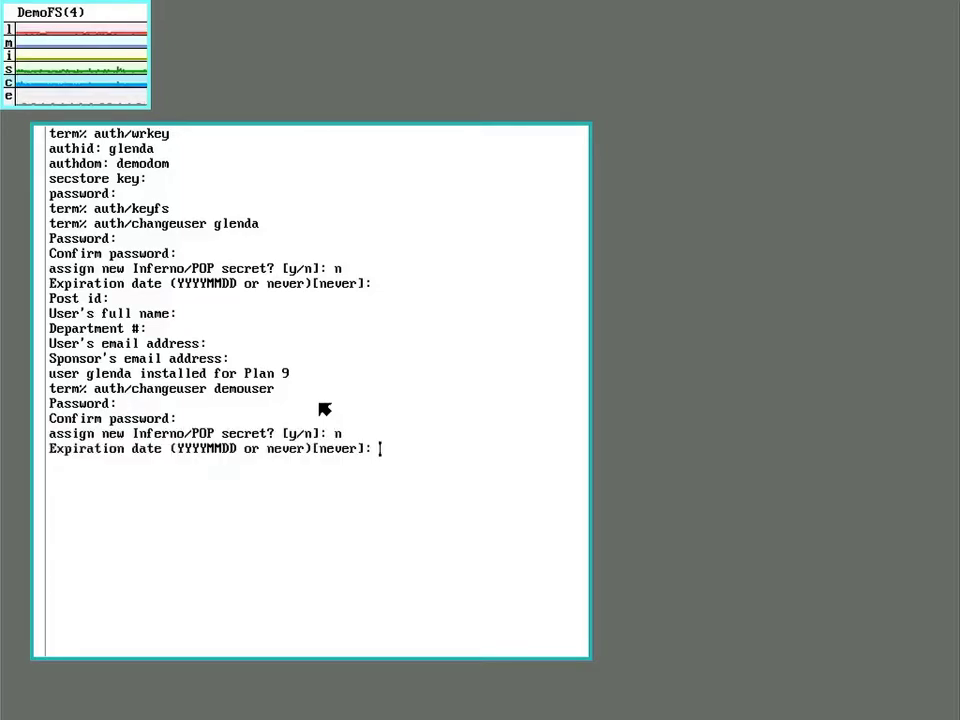
key("Return")
key("Return")
key("Return")
key("Return")
key("Return")
key("Return")
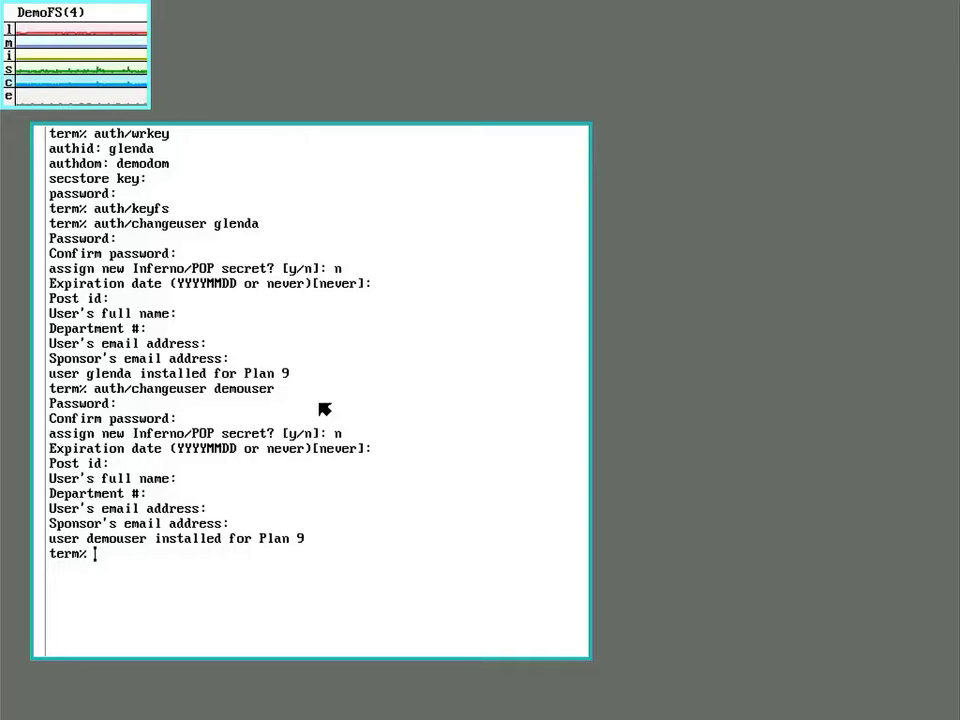
Step: Run echo newuser demouser >>/srv/cwfs.cmd to add demouser to the cwfs file server
type("echo")
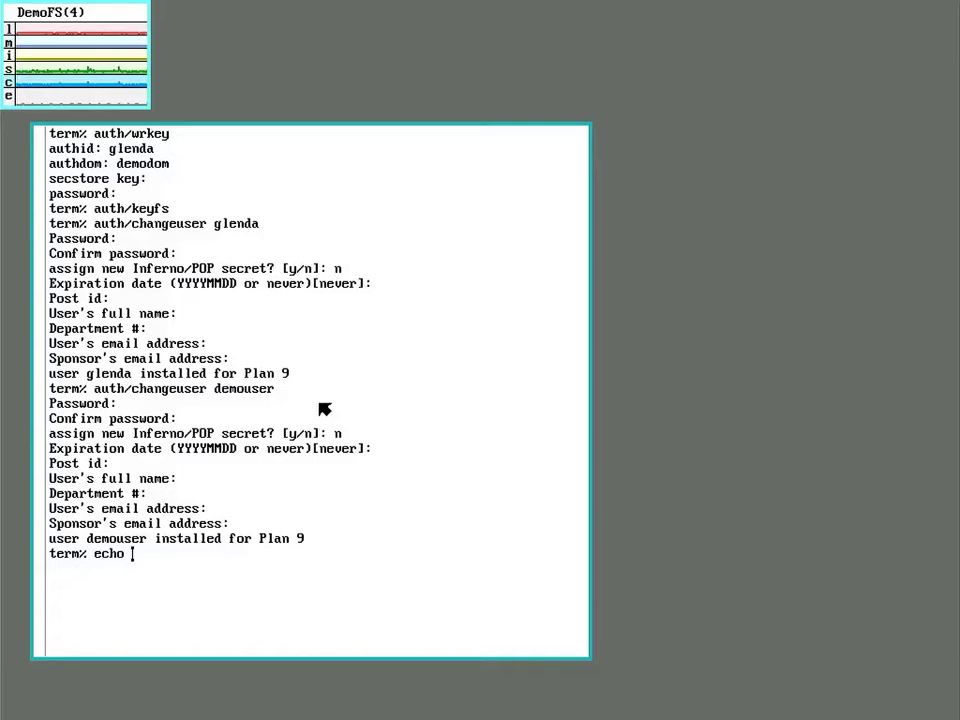
type("newuser dem")
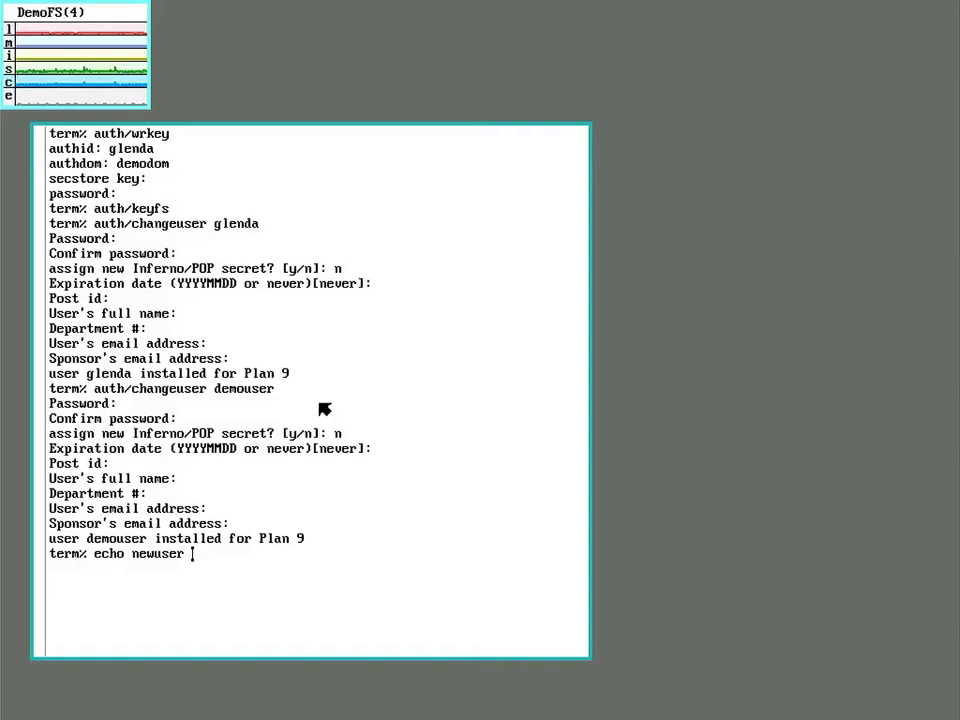
type("ouser ")
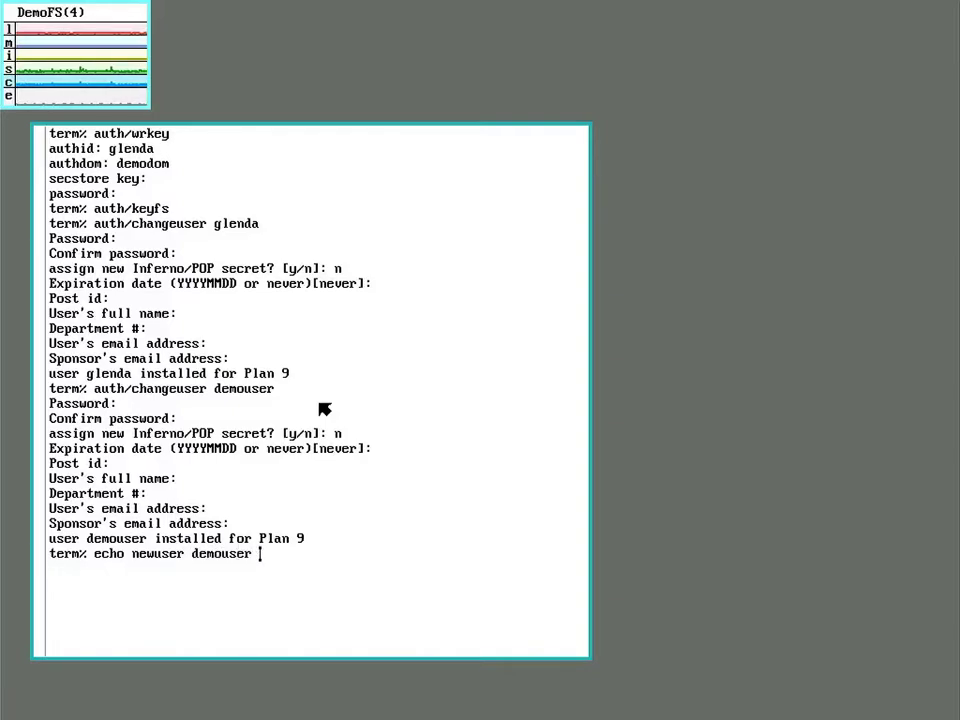
type(">>/srv/")
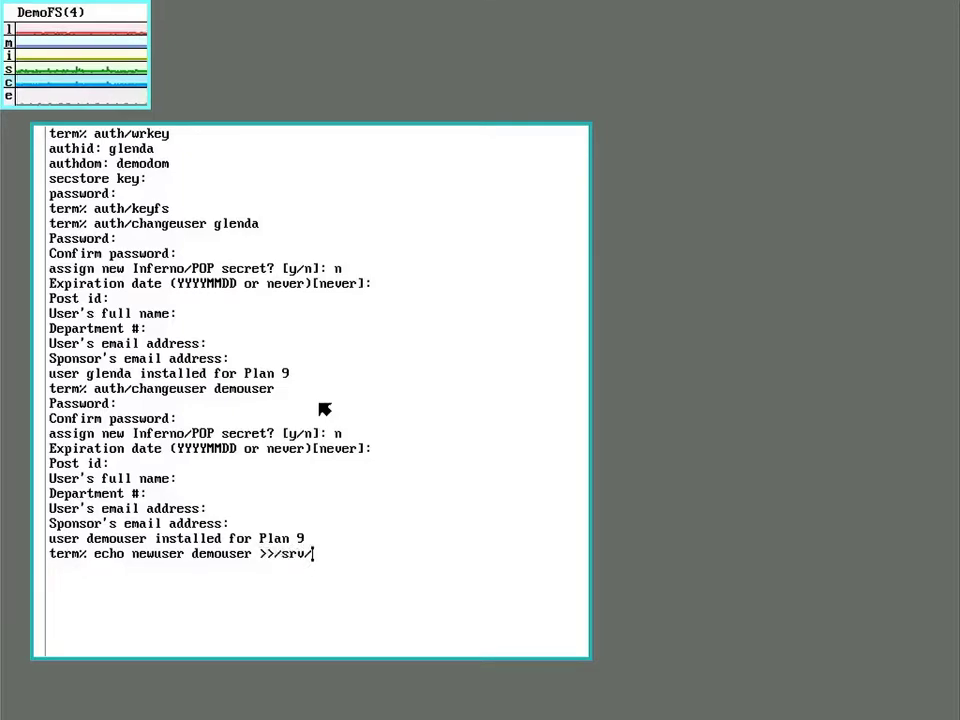
type("cwfs.cmd")
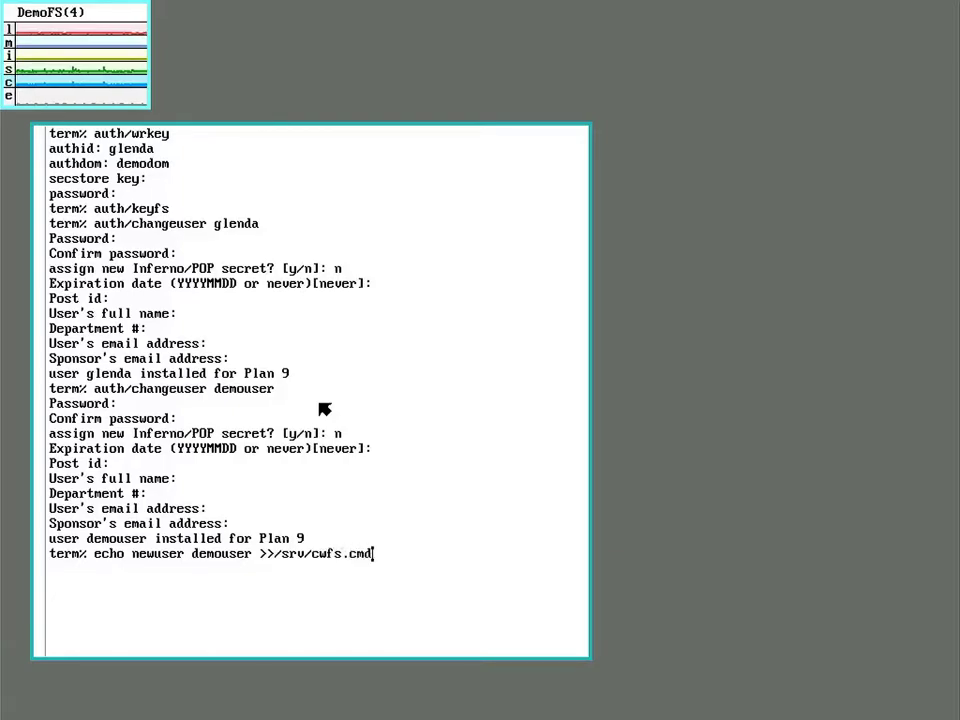
key("Return")
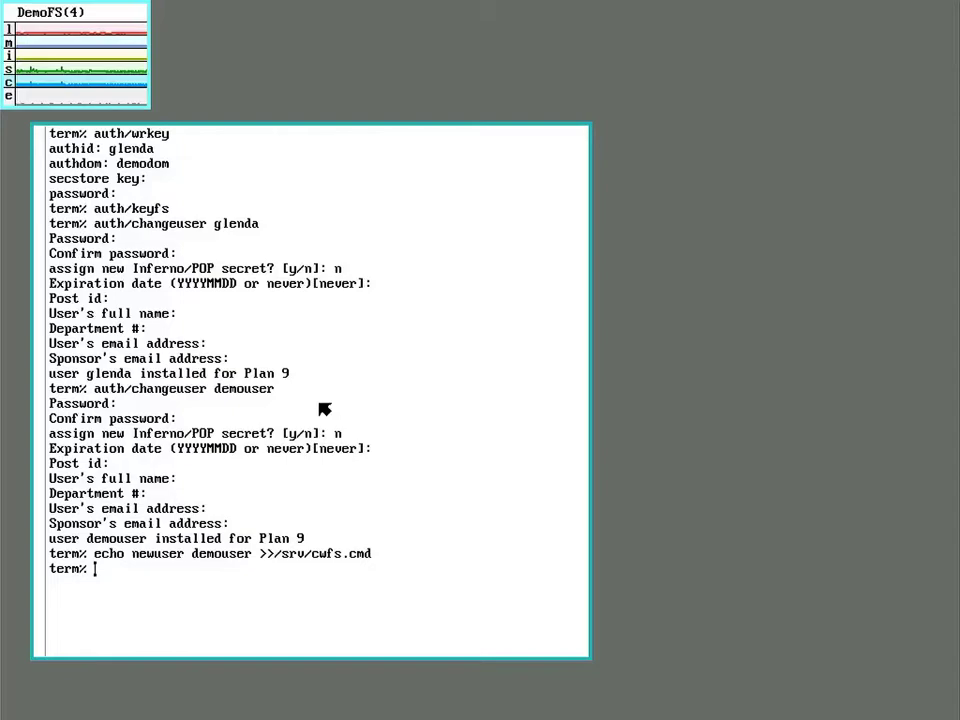
Step: Change to /lib/ndb, list its files, and launch acme
type("cd /lib/n")
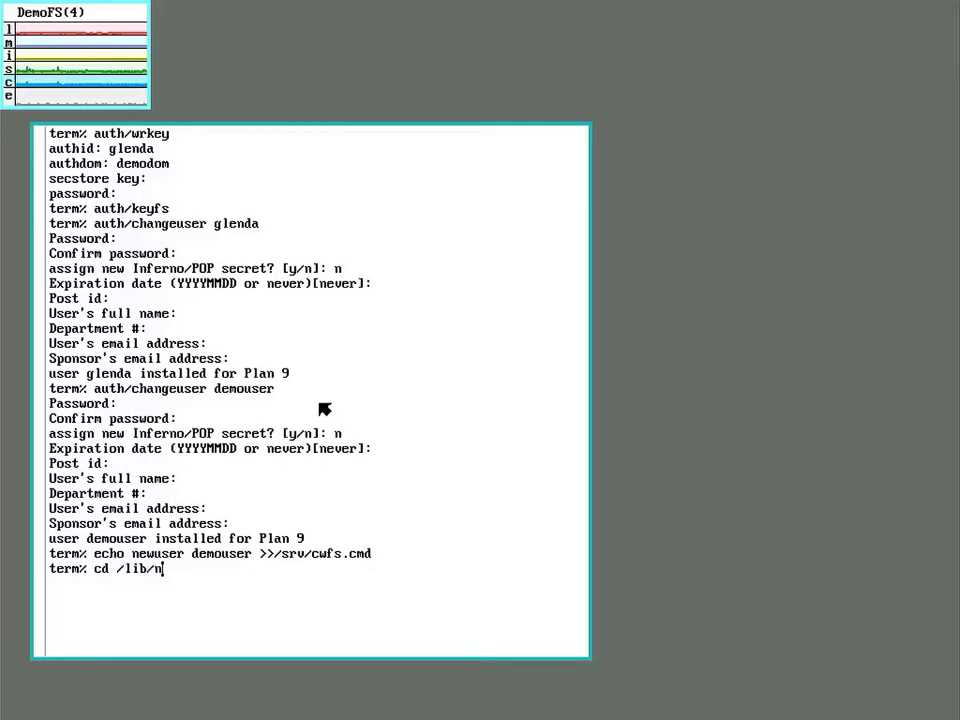
type("db")
key("Return")
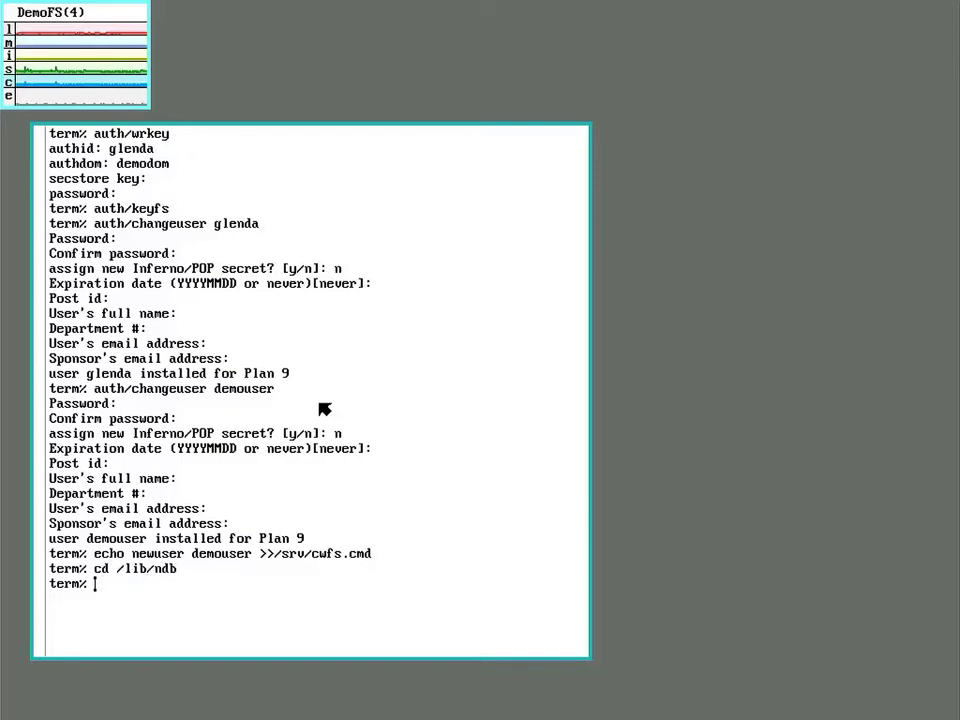
type("ls")
key("Return")
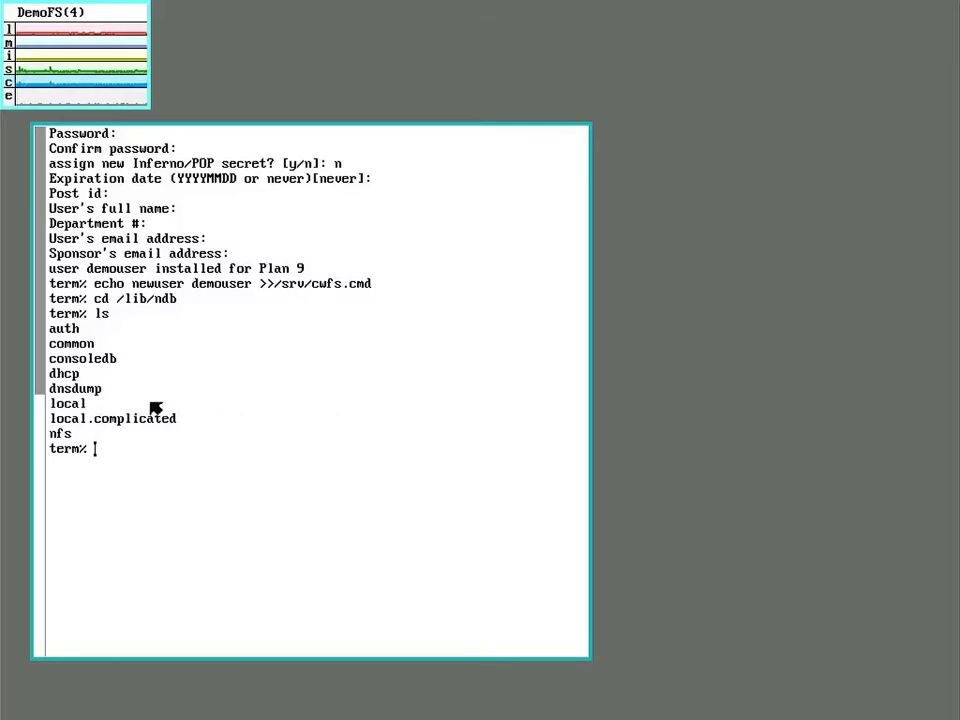
type("acme")
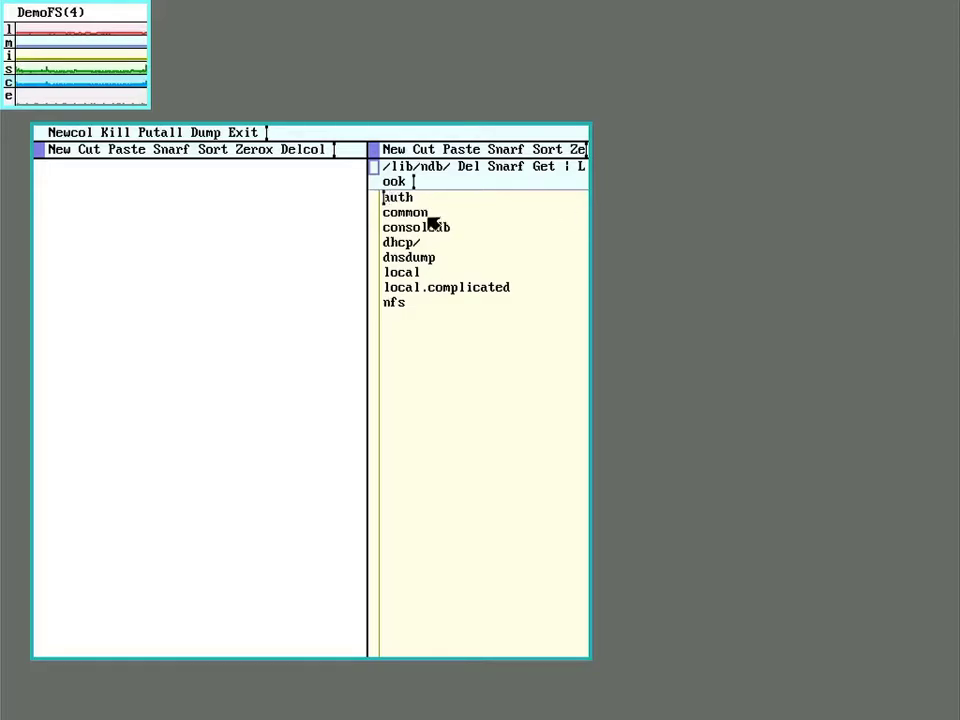
Step: Open /lib/ndb/local in Acme, move it into the left column and widen it
right_click(405, 272)
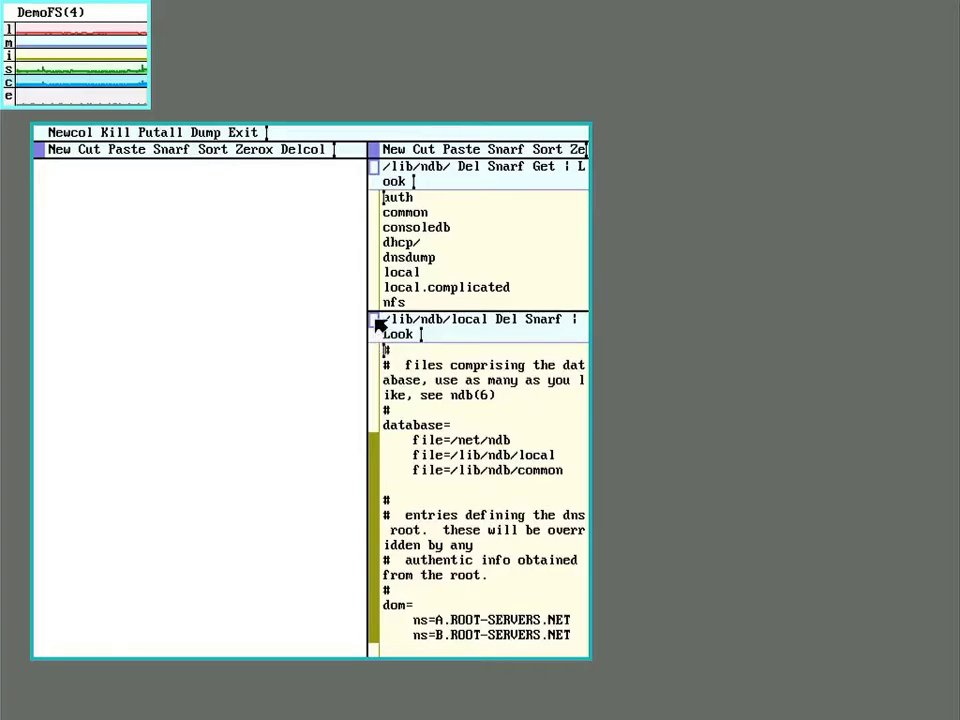
left_click_drag(375, 321, 268, 315)
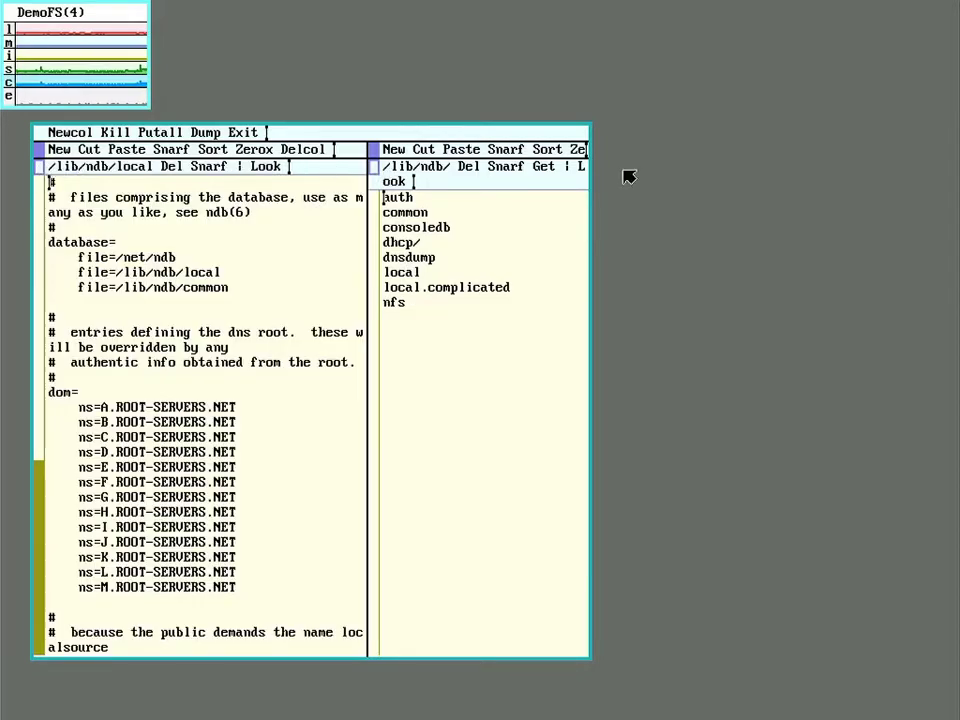
left_click_drag(592, 157, 864, 152)
left_click_drag(538, 151, 660, 147)
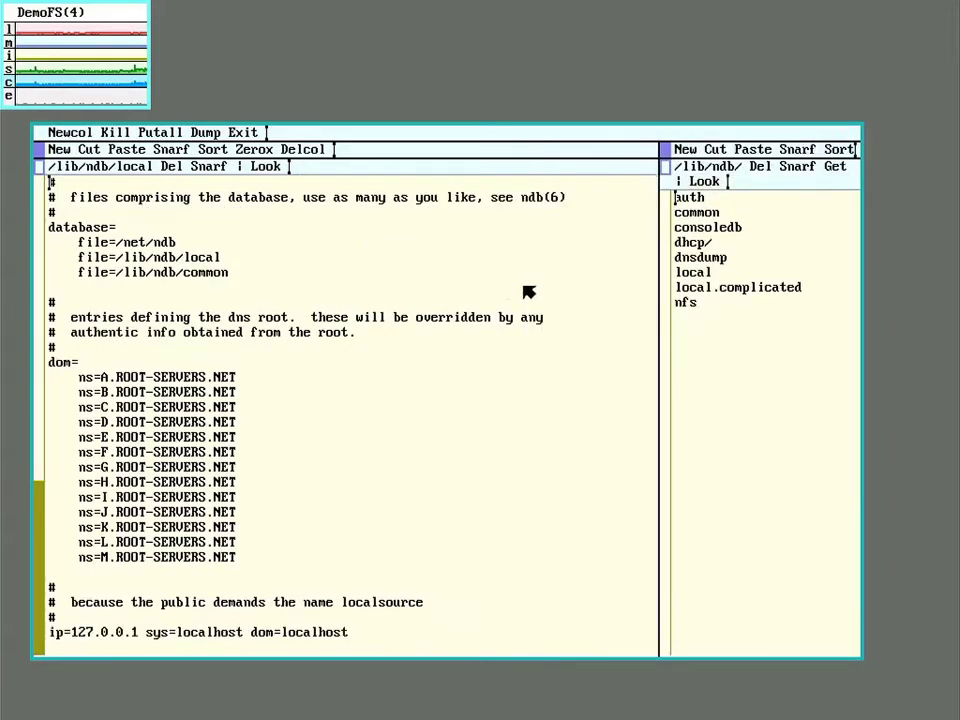
Step: Scroll down to the sys=DemoFS entry and insert a blank line above it
scroll(180, 320, "down", 4)
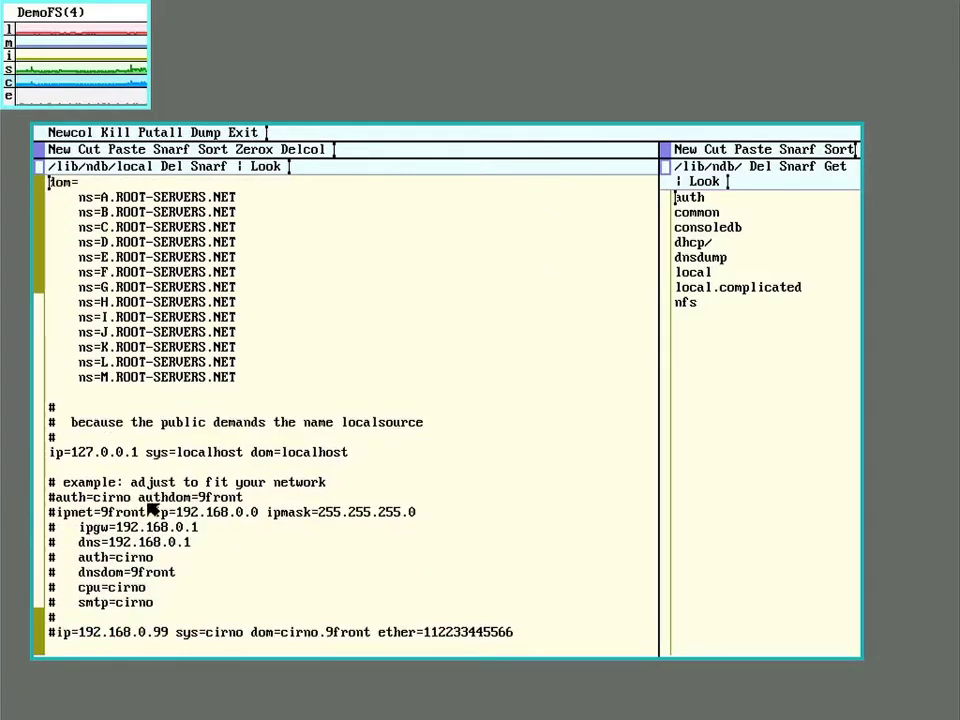
scroll(155, 530, "down", 1)
scroll(155, 535, "down", 3)
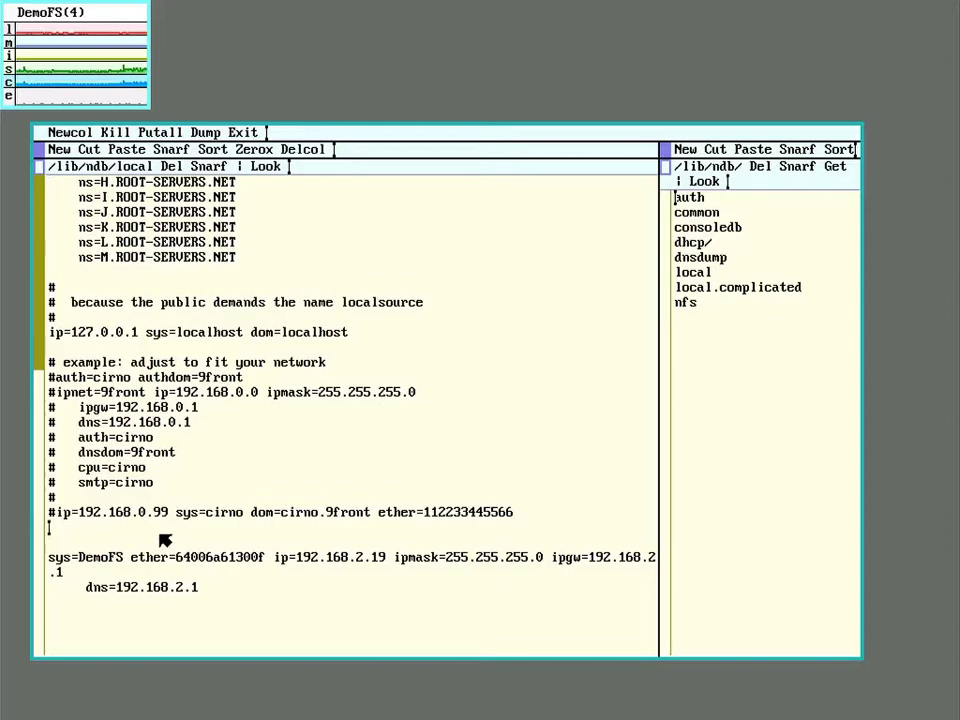
key("Return")
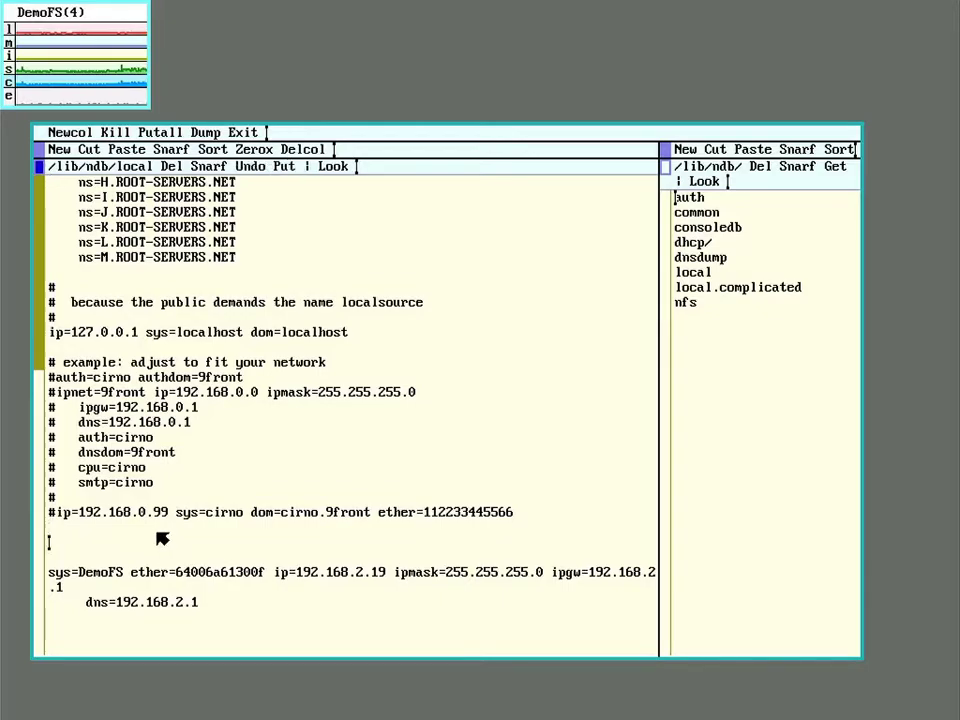
scroll(236, 476, "down", 5)
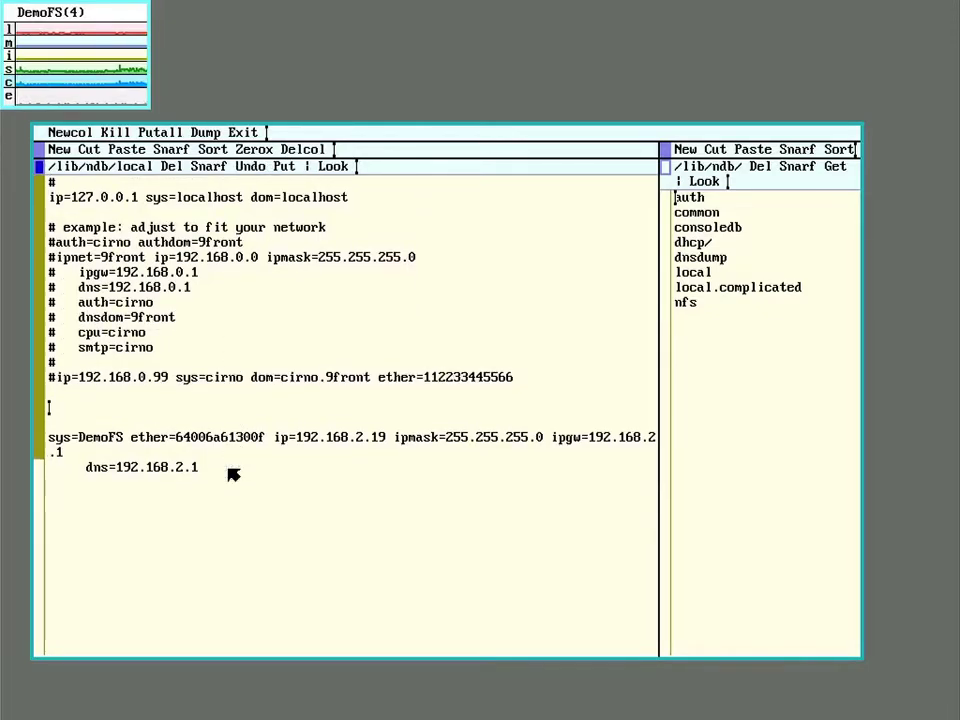
scroll(231, 474, "down", 1)
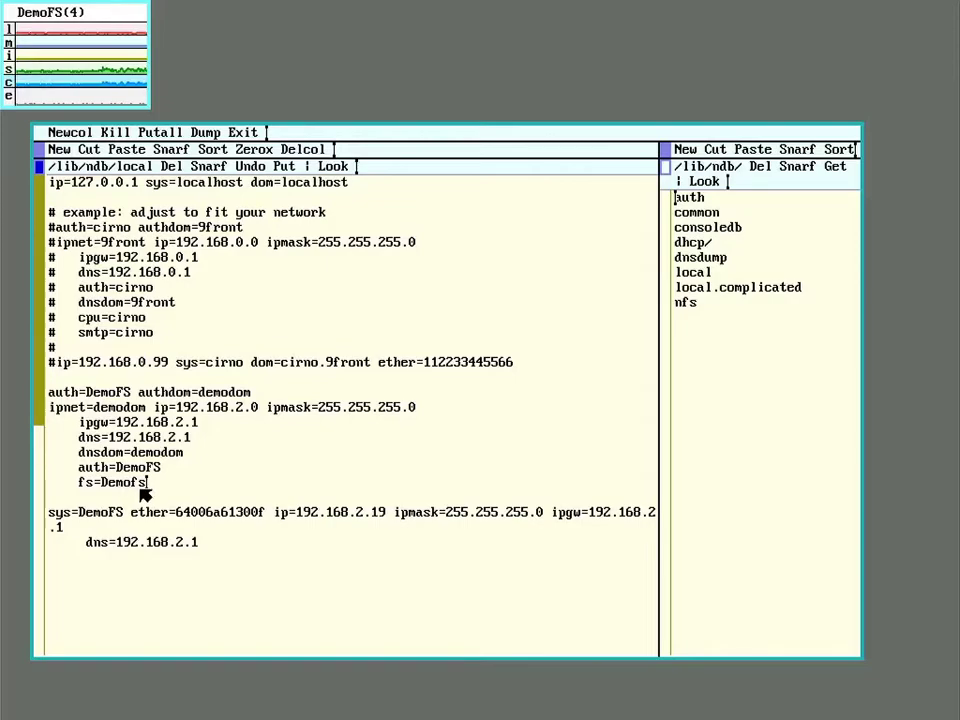
Step: Correct Demofs to DemoFS in the demodom block and Put /lib/ndb/local to disk
key("BackSpace")
key("BackSpace")
type("FS")
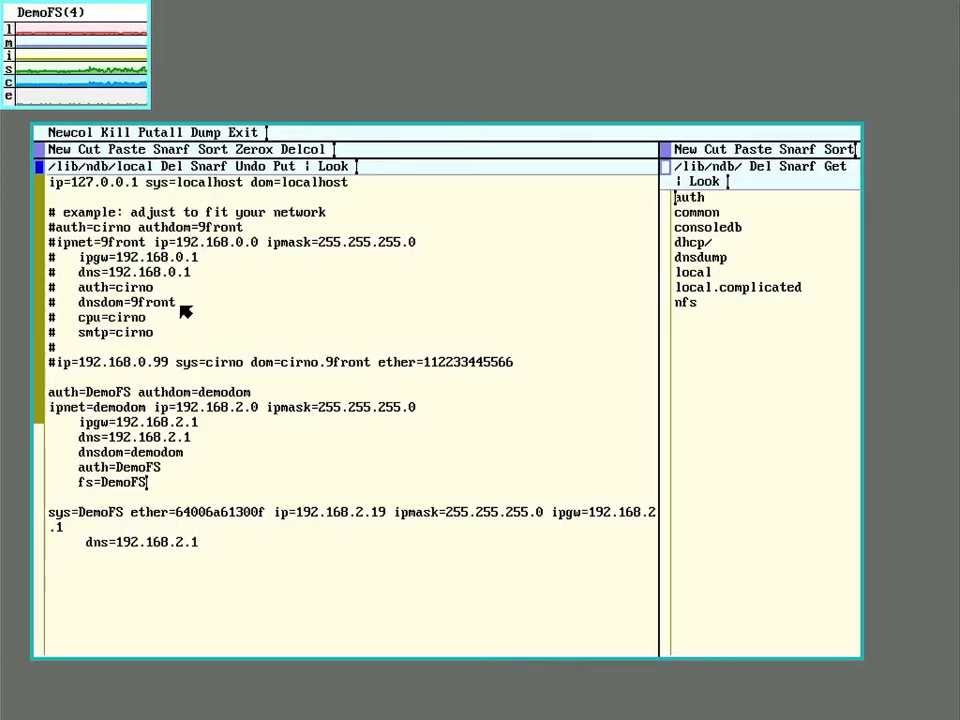
middle_click(284, 167)
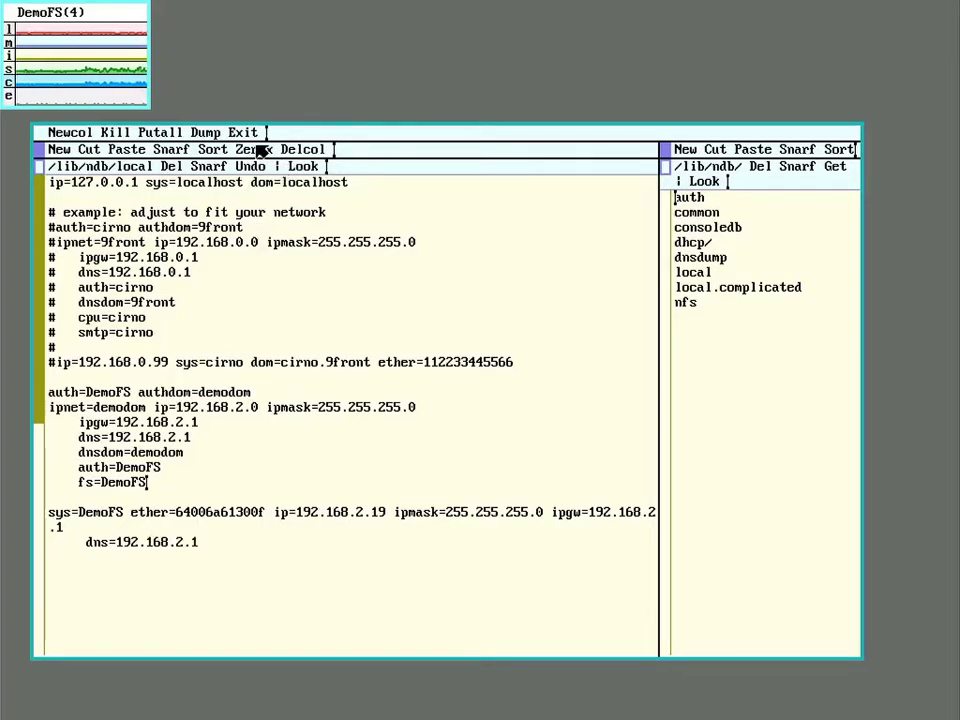
Step: Exit Acme, returning to the rio shell prompt in /lib/ndb
middle_click(249, 134)
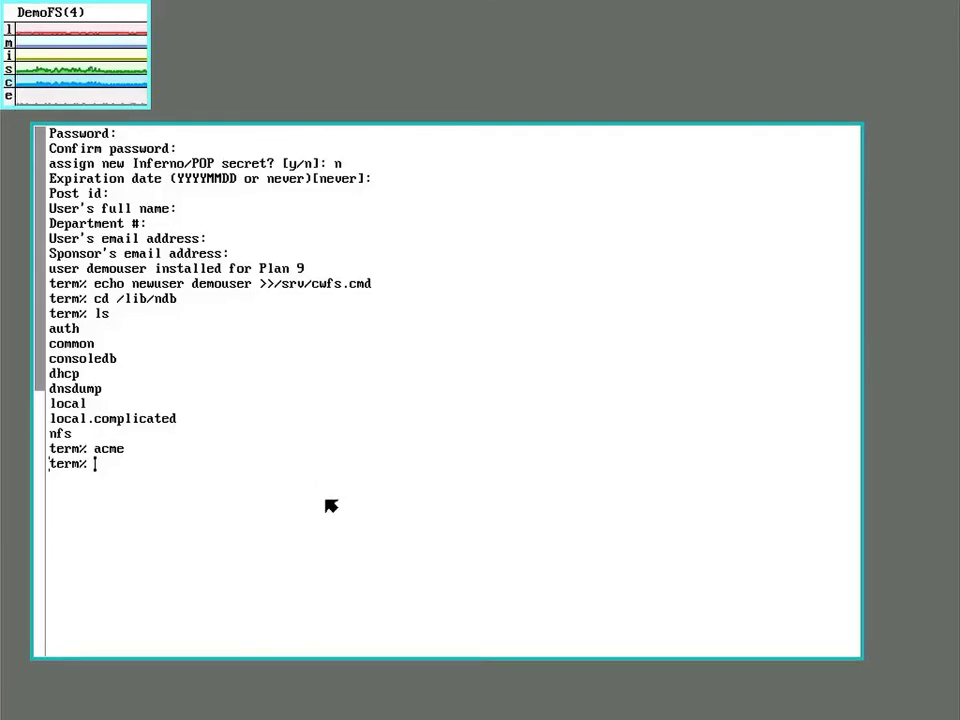
Step: Mount the 9fat boot partition with 9fs 9fat, enter /n/9fat and list its files in long format
type("9fs 9fat")
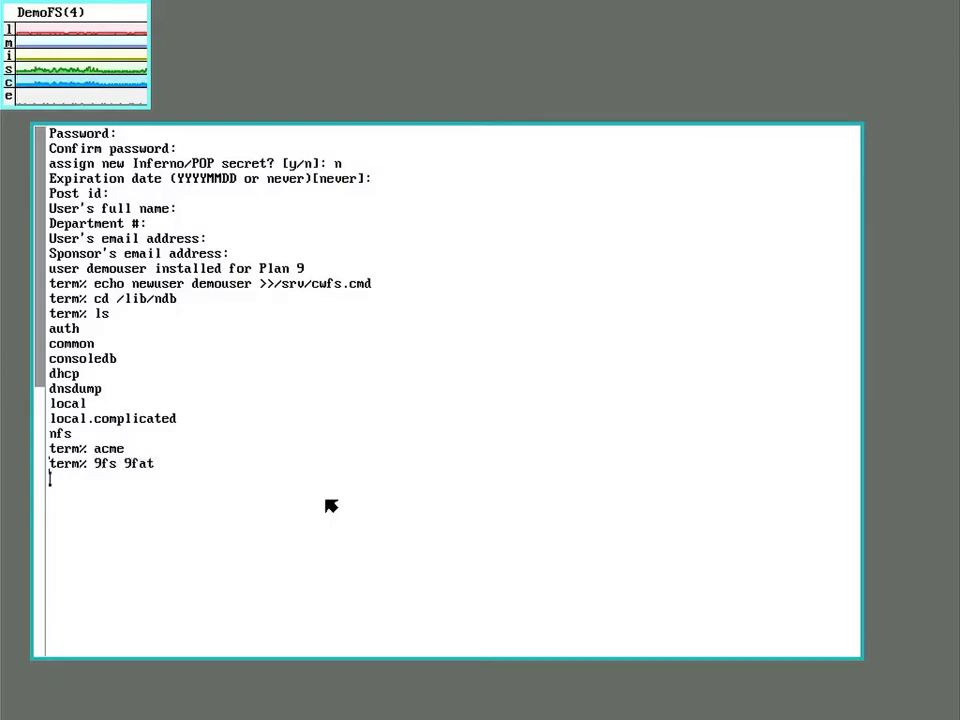
key("Return")
type("cd /")
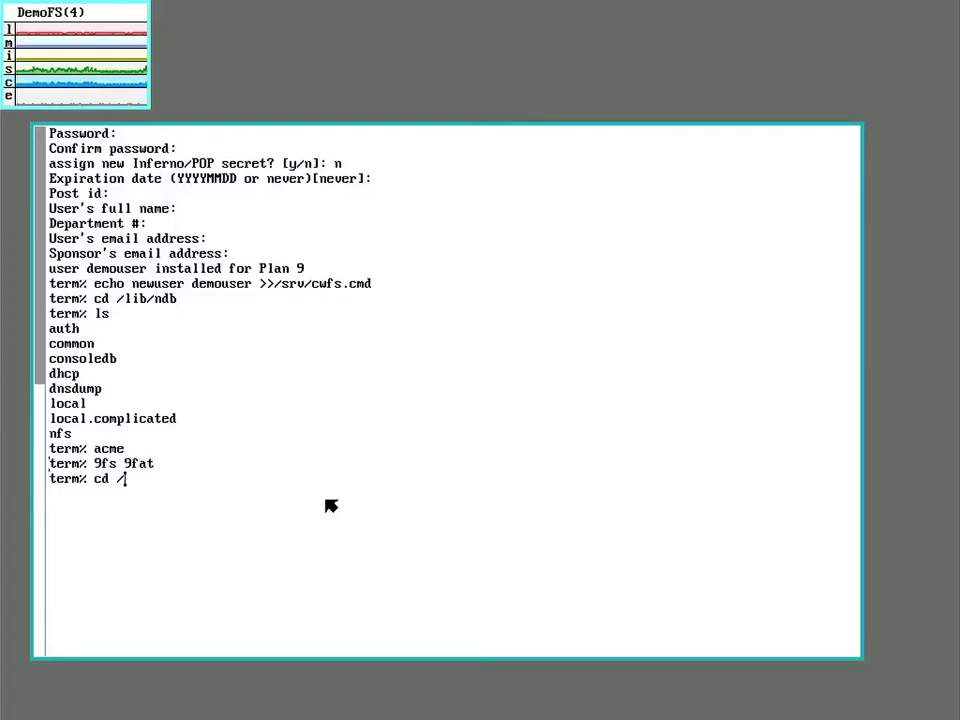
type("n/")
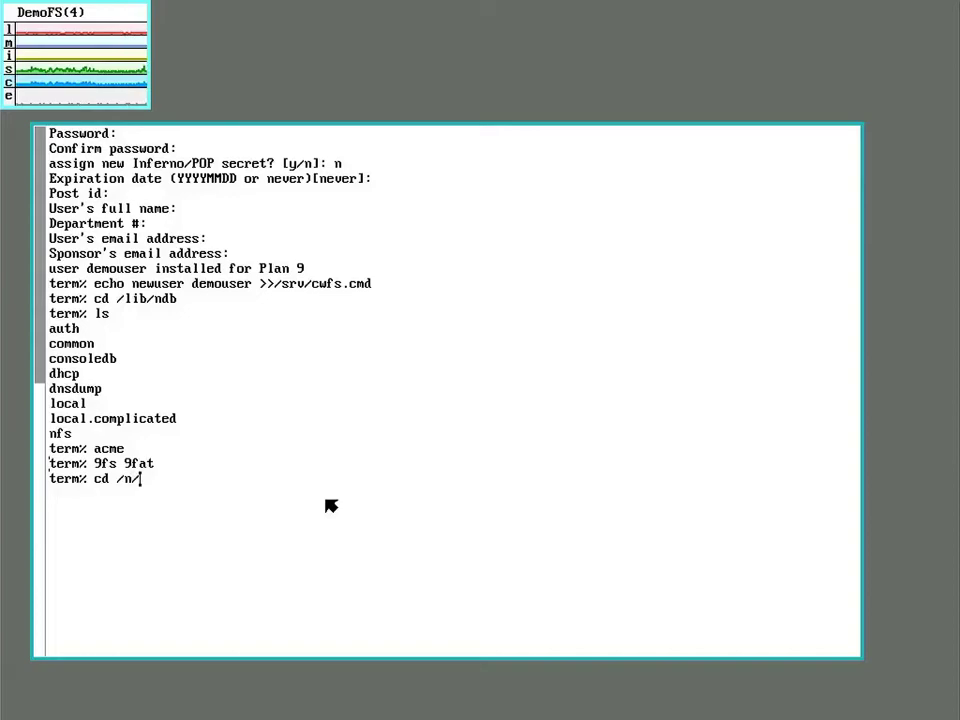
type("9fat")
key("Return")
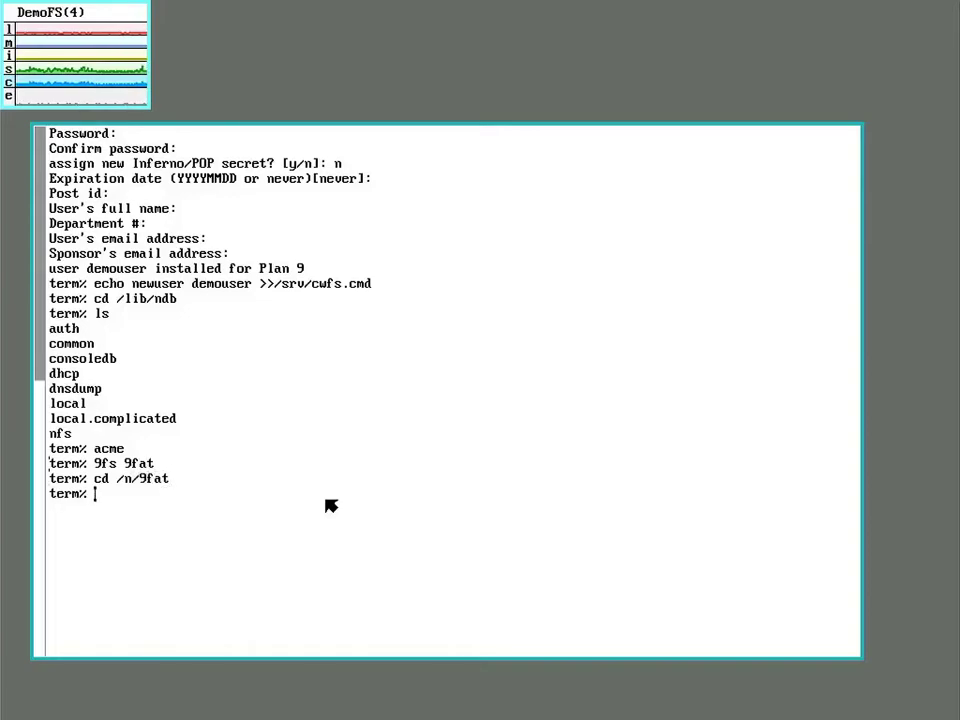
type("ls -l")
key("Return")
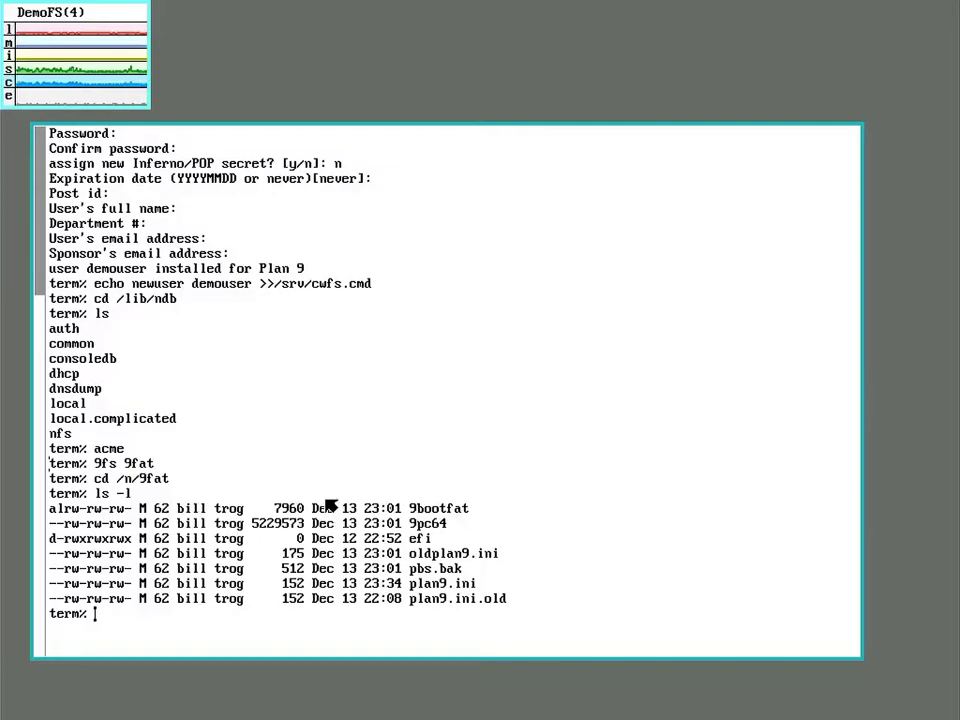
Step: Copy plan9.ini to old.plan9.ini and to new.plan9.ini
type("cp pl")
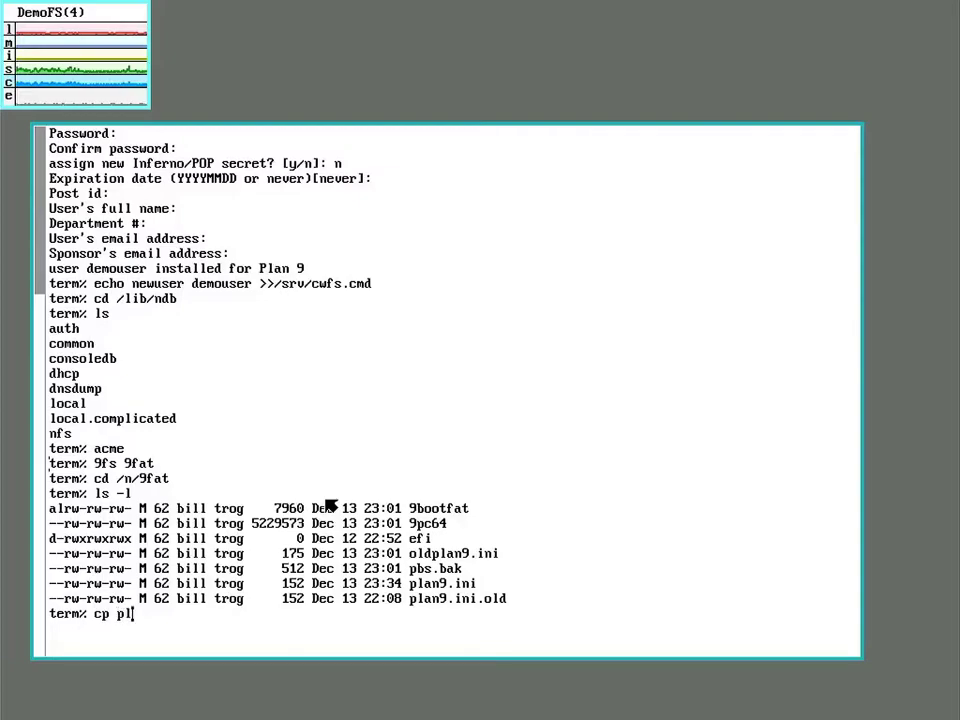
type("an9")
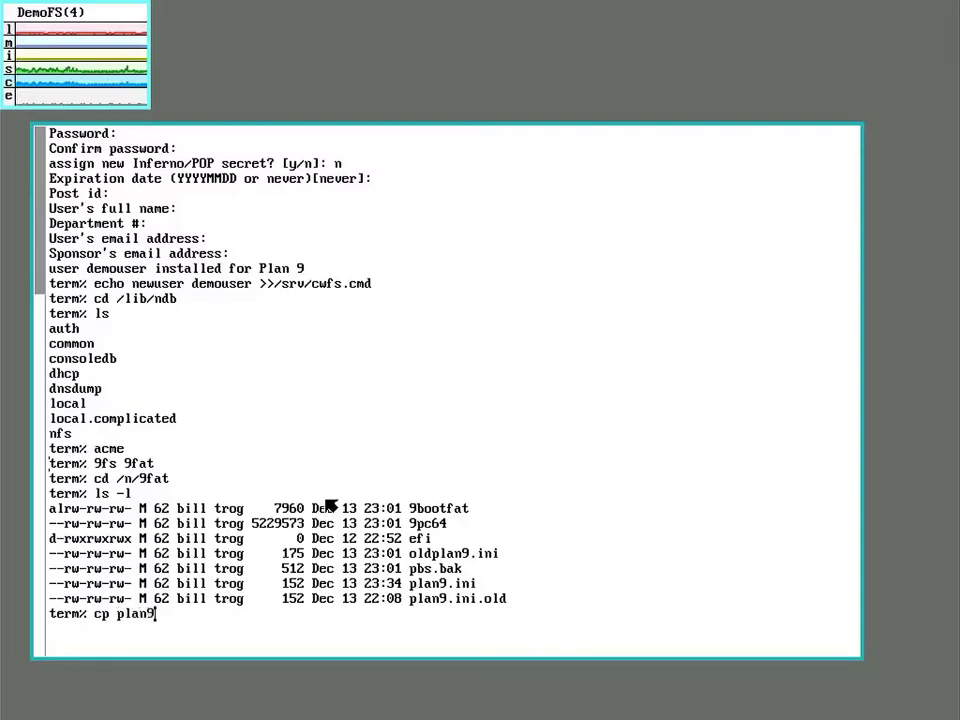
type(".ini")
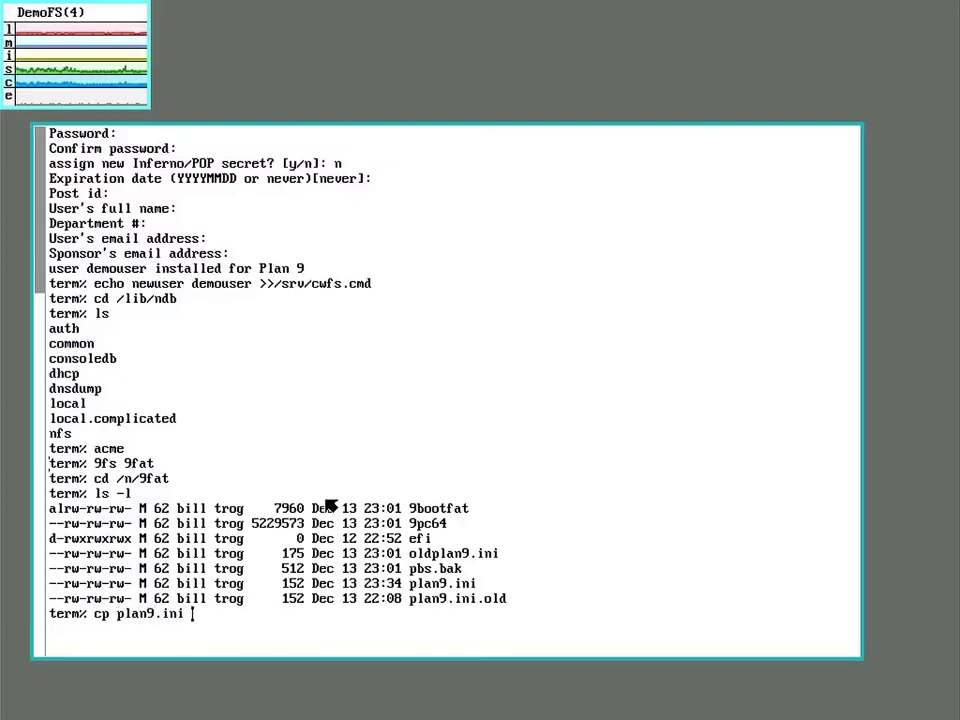
type(" old")
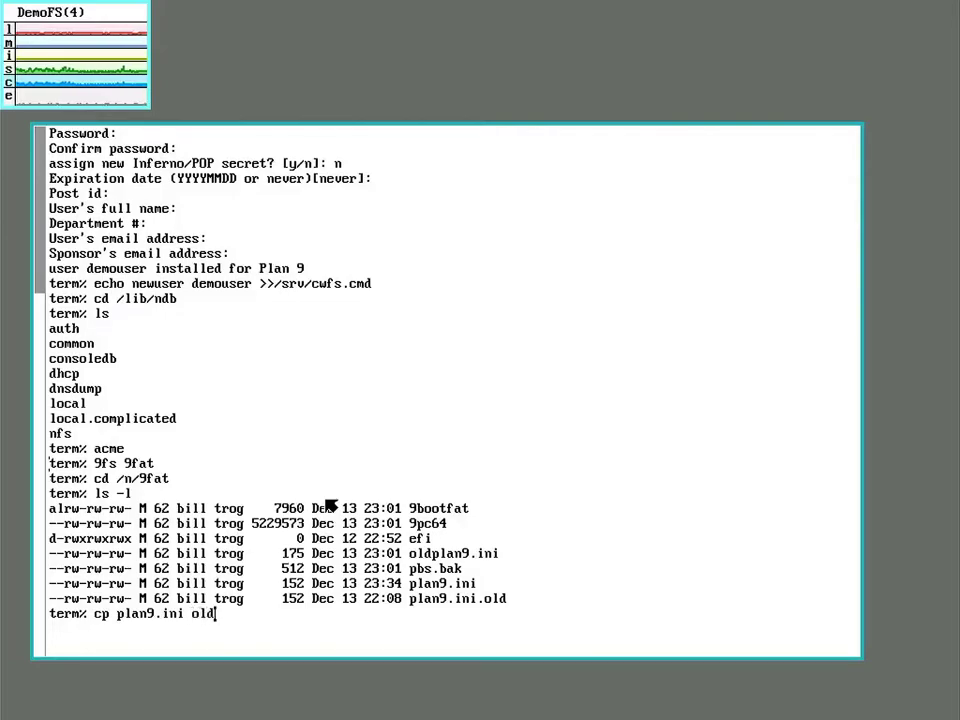
type(".pl")
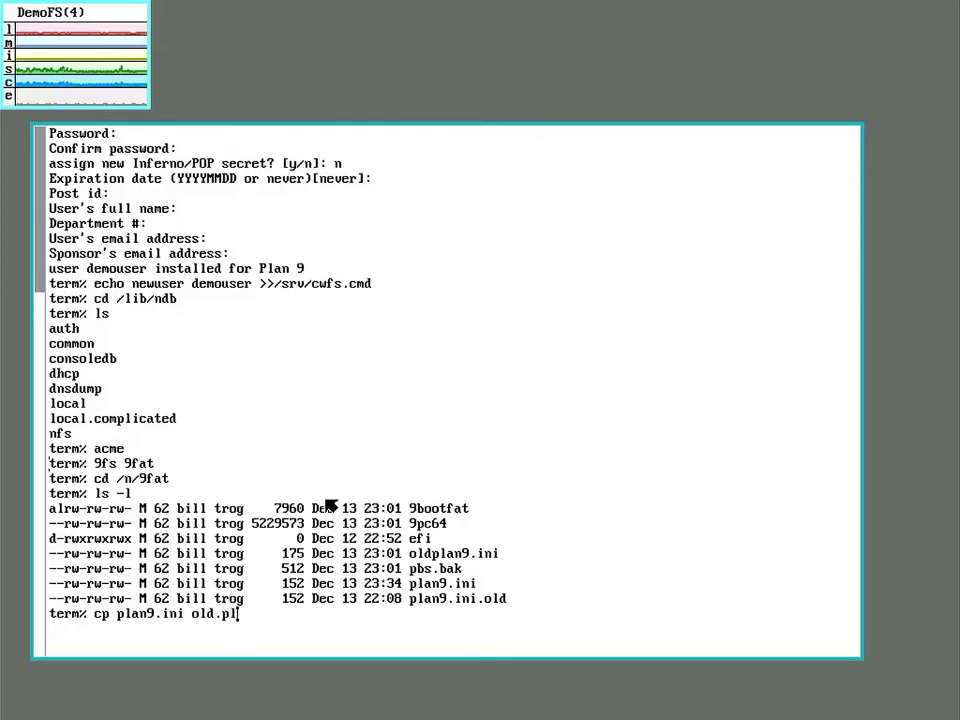
type("an9.ini")
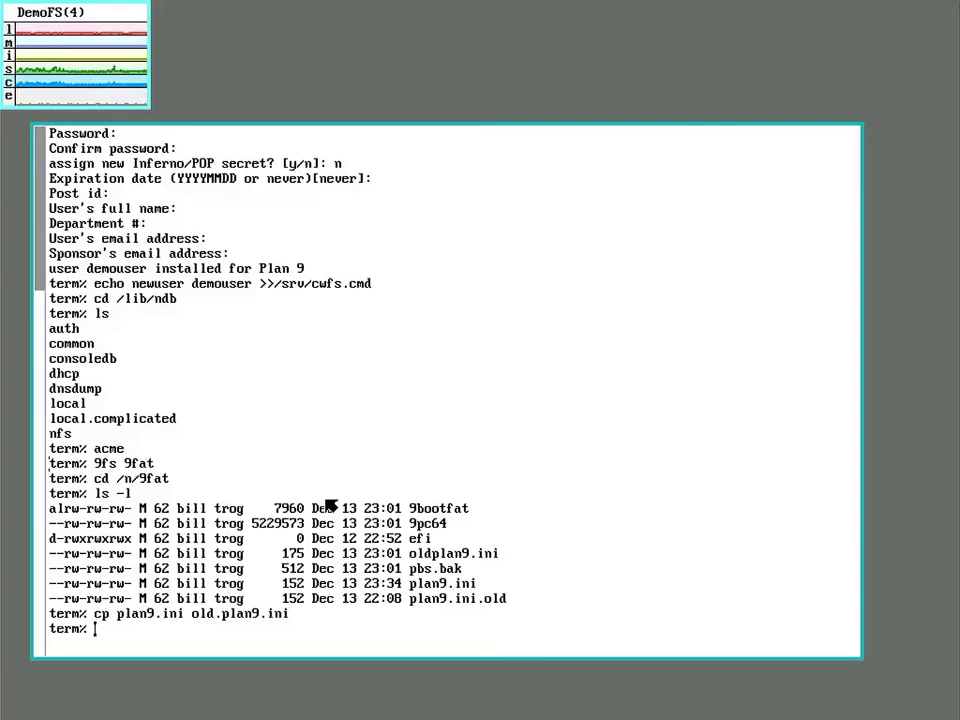
type("cp ")
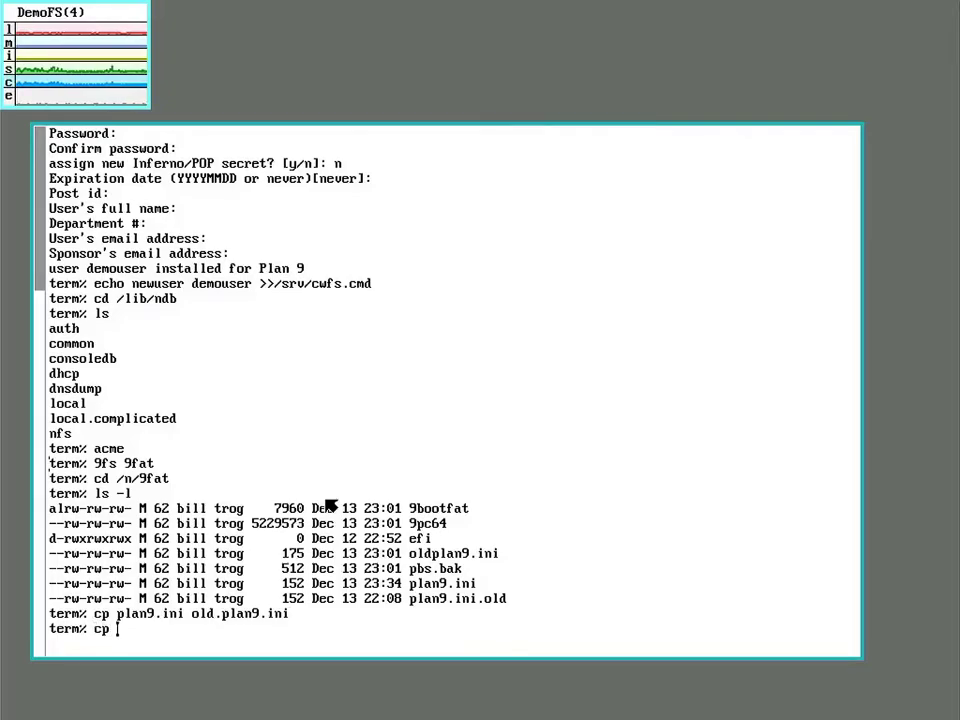
type("plan9")
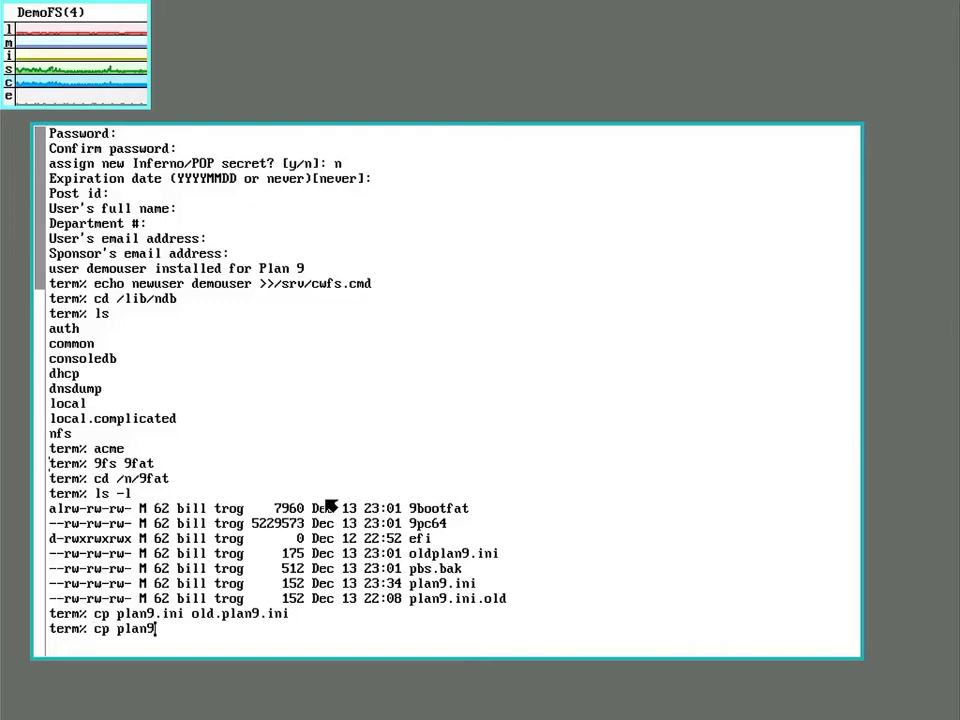
type(".ini ")
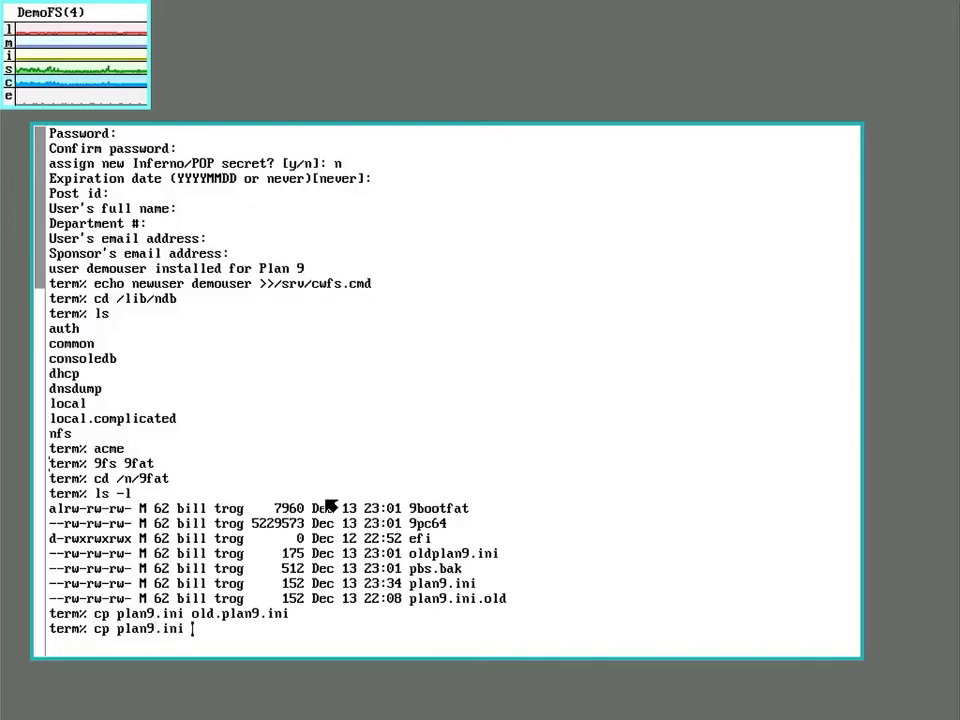
type("new")
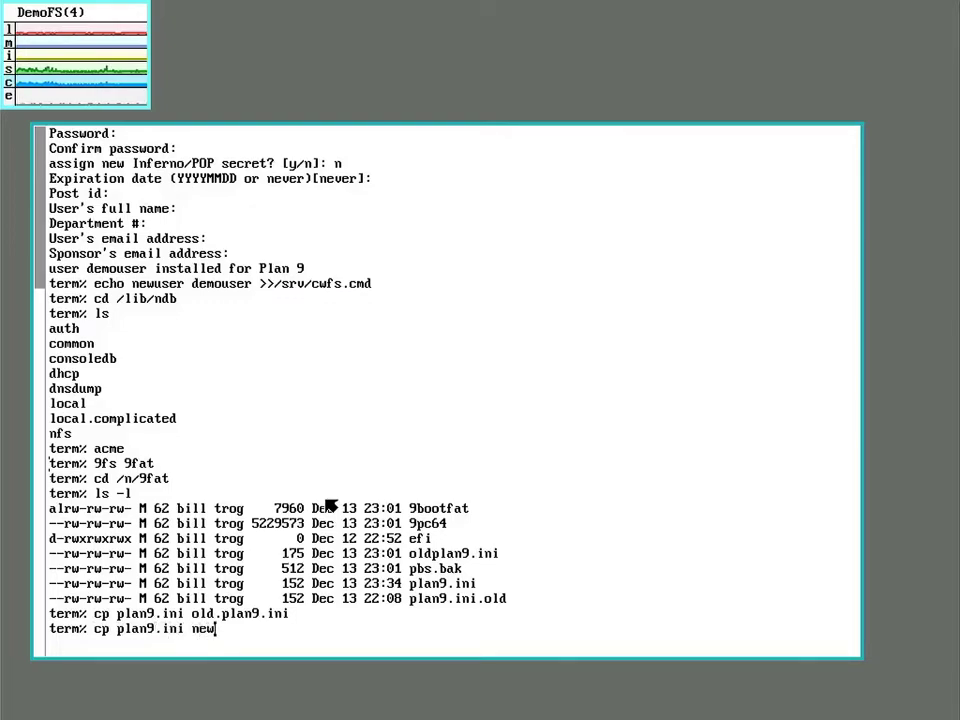
type(".plan9")
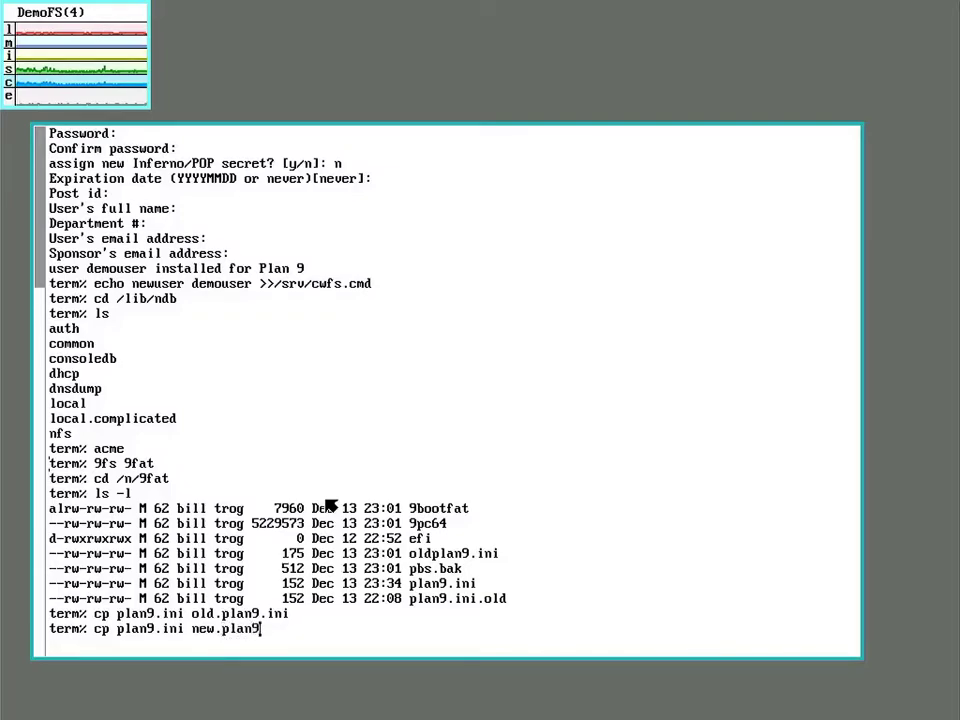
type(".ini")
key("Return")
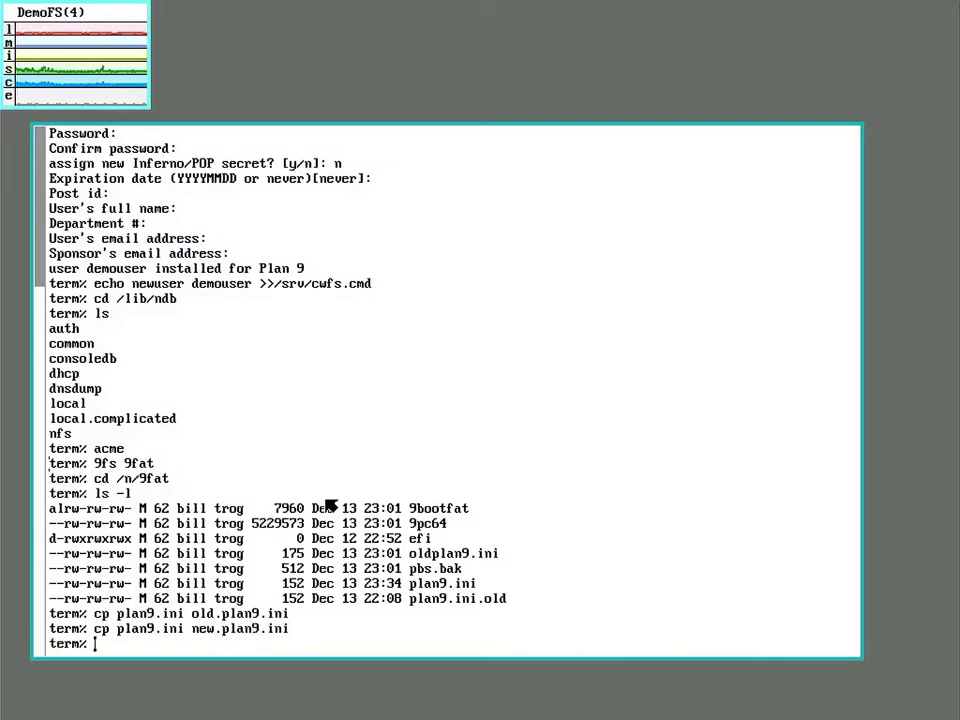
Step: Launch Acme and open plan9.ini in the empty left column
type("acme")
key("Return")
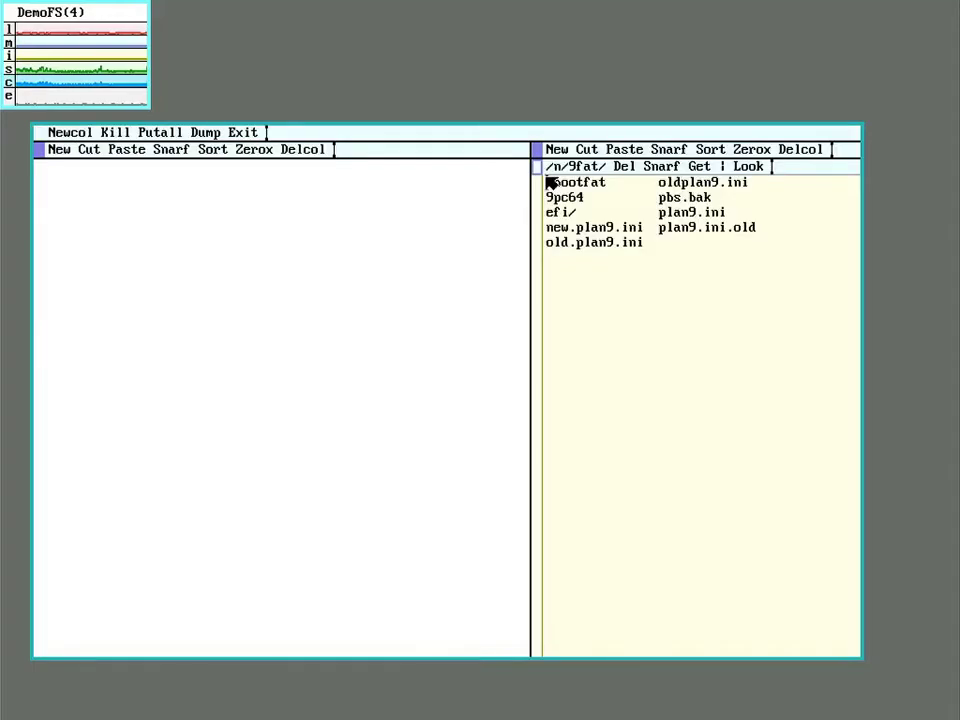
right_click(697, 214)
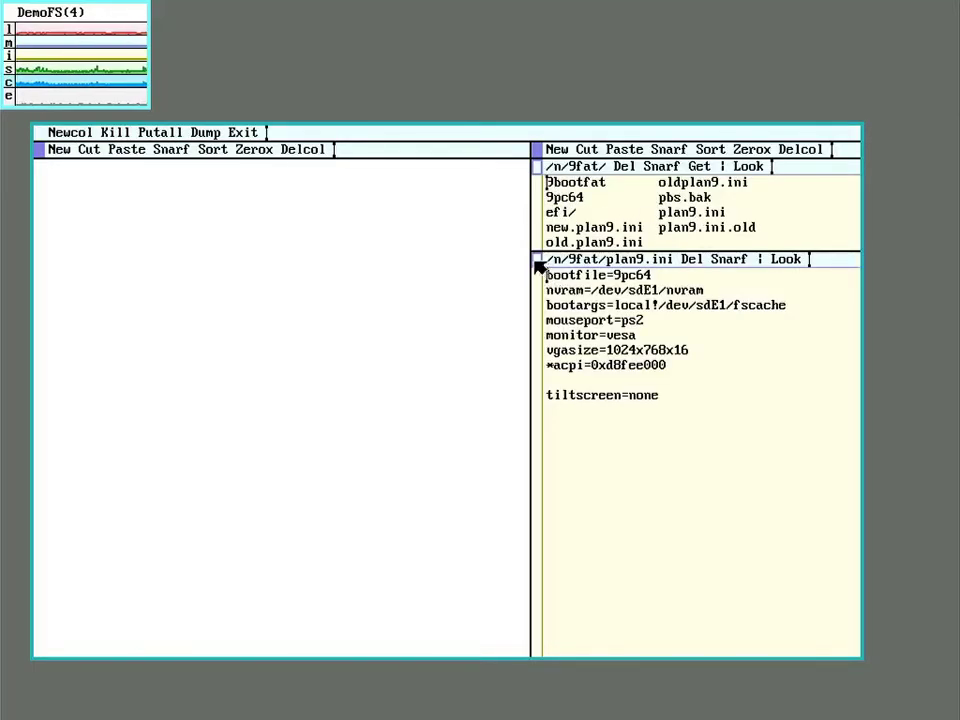
left_click_drag(535, 262, 431, 261)
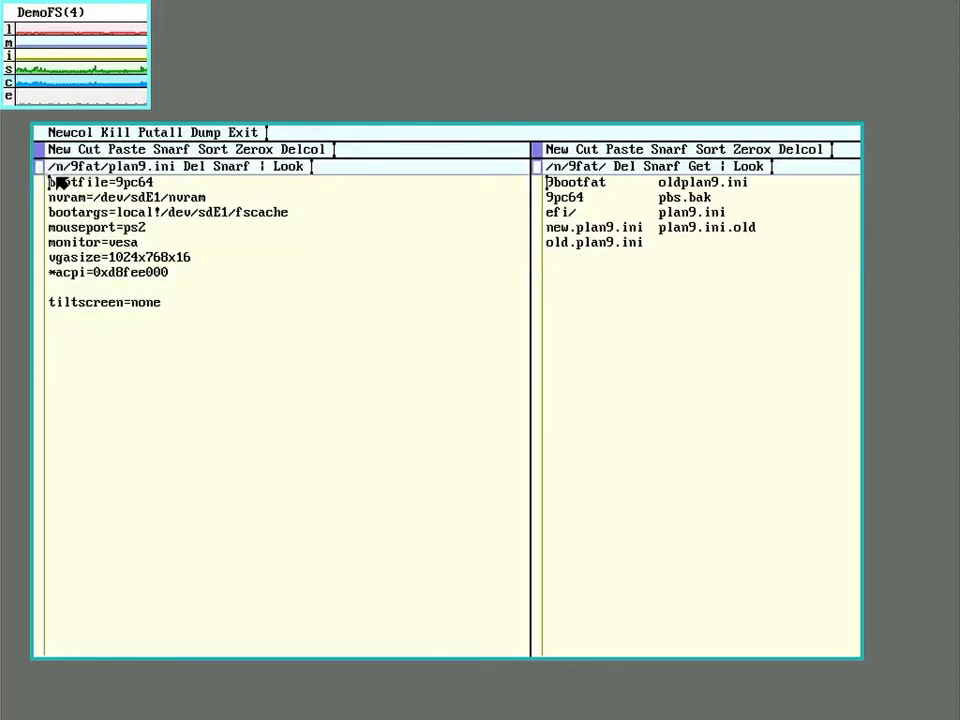
Step: Add a service=cpu line after nvram, append -c to bootargs, then save and close plan9.ini
left_click(207, 197)
key("Return")
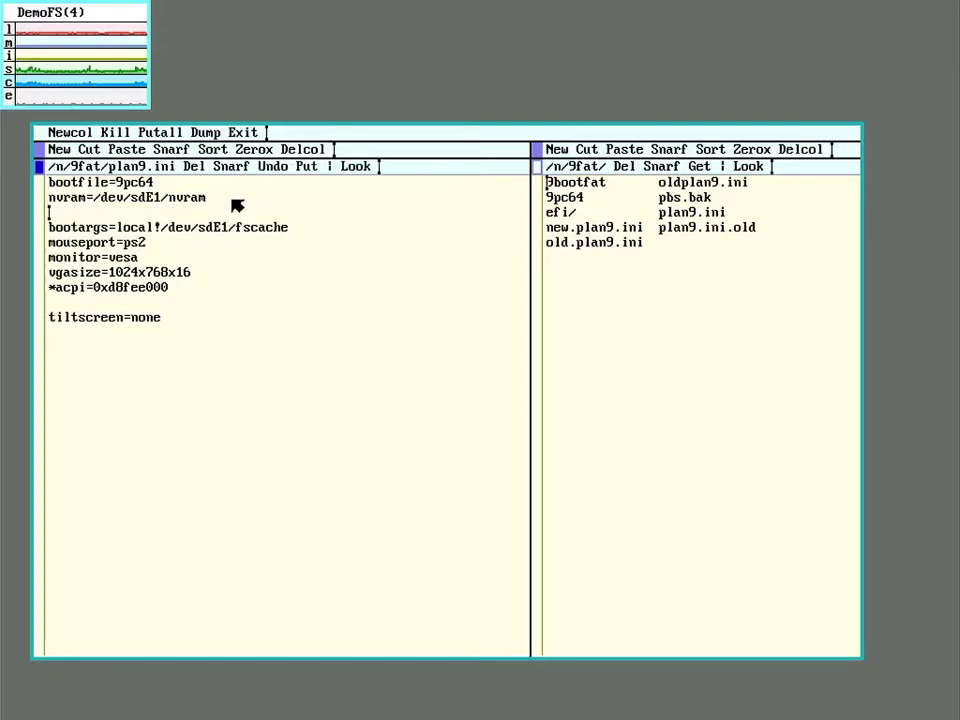
type("ser")
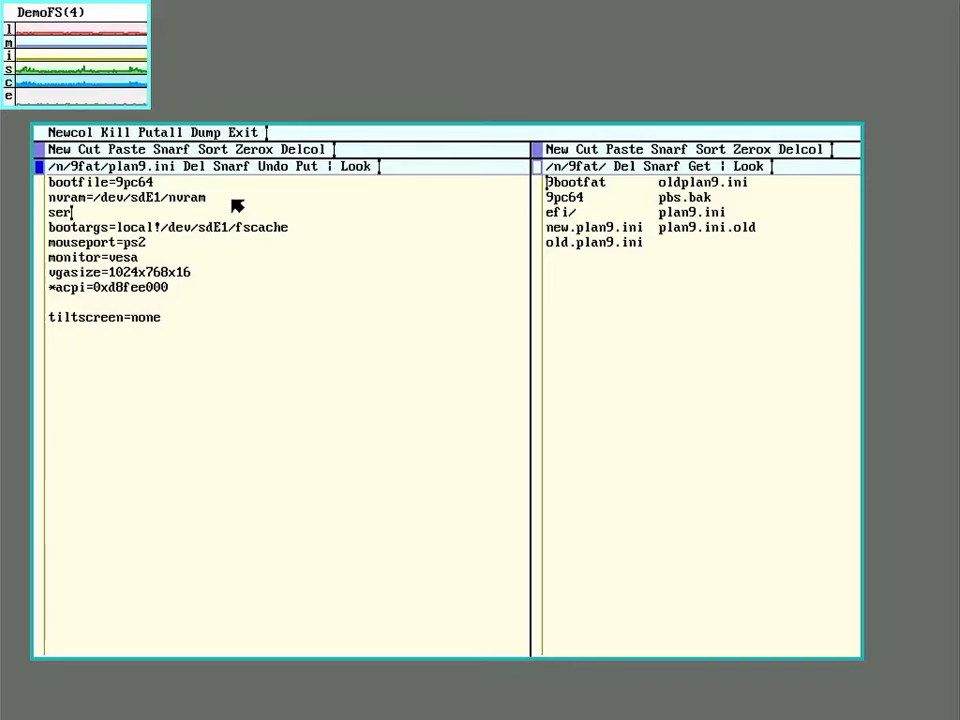
type("vice")
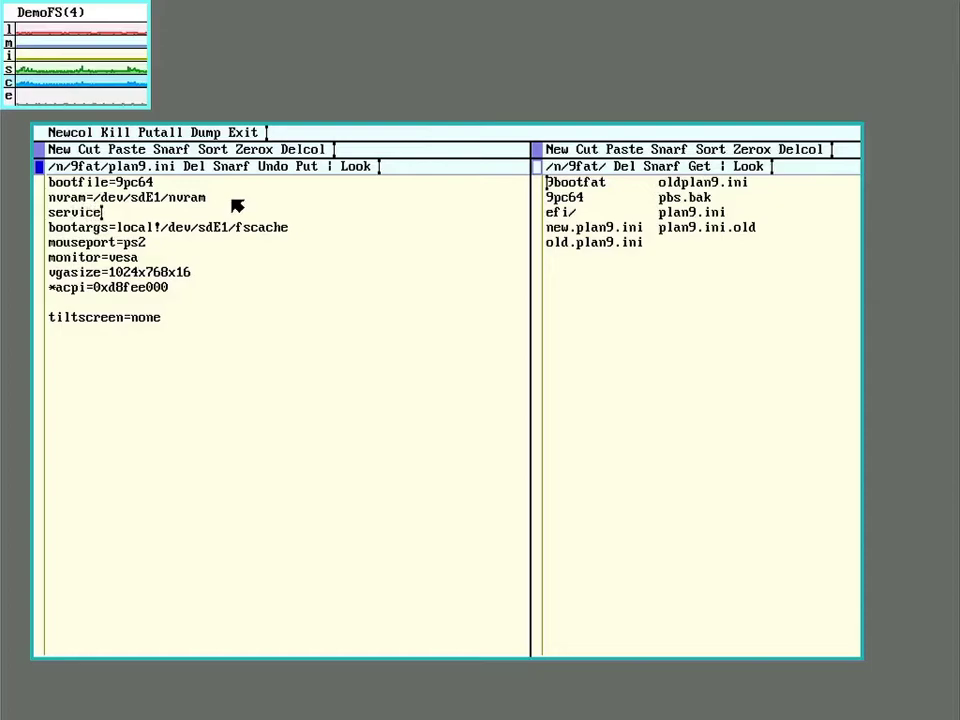
type("=cpu")
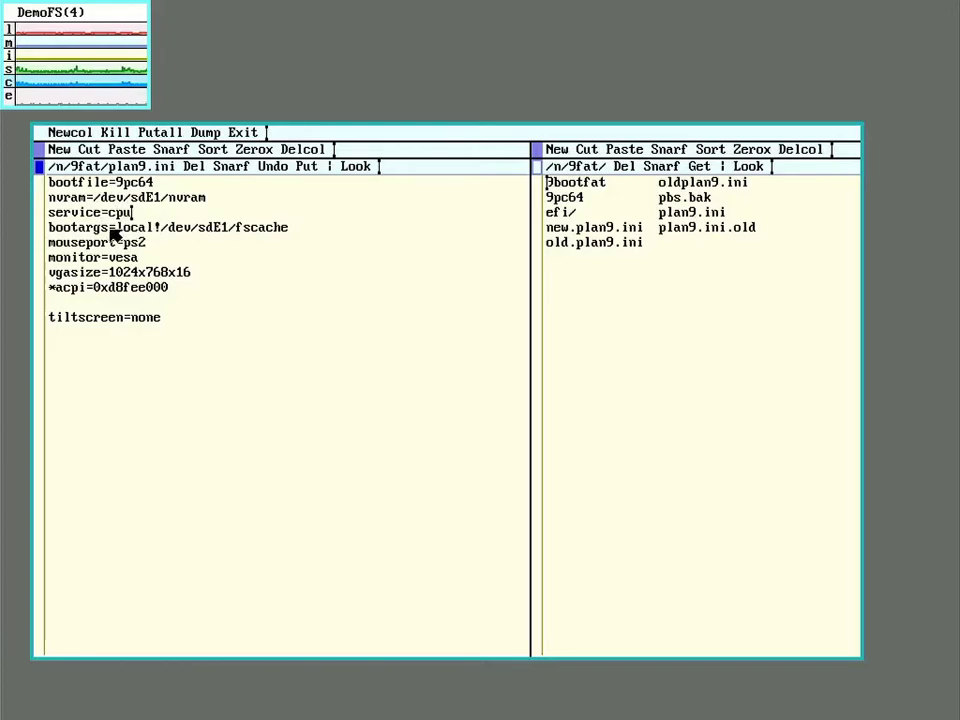
left_click(325, 233)
type("-c")
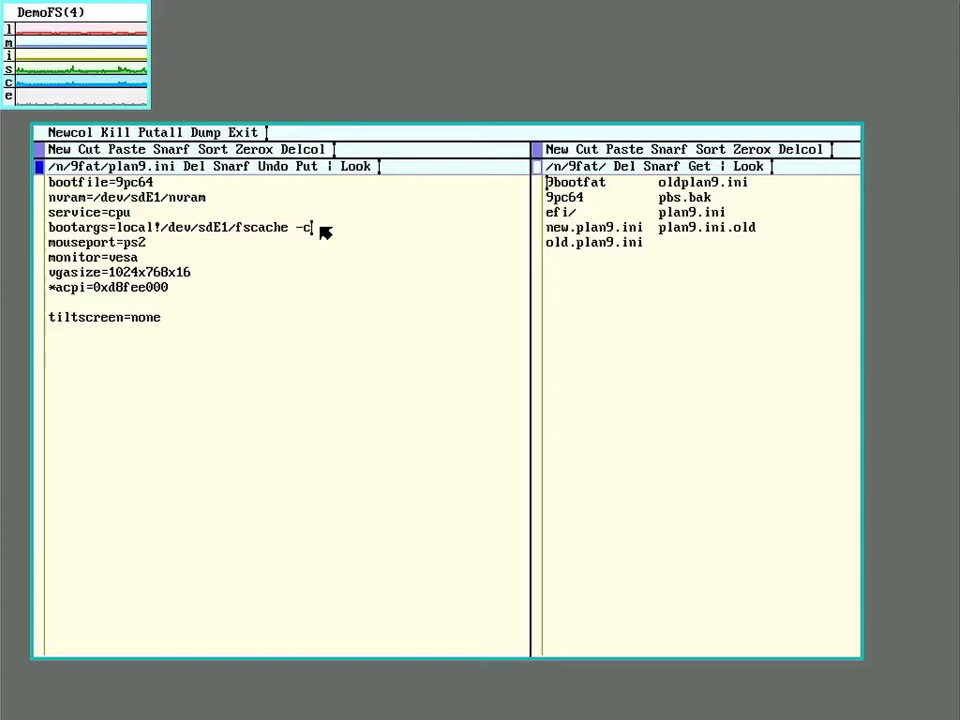
mouse_move(320, 227)
left_mouse_down()
mouse_move(238, 227)
mouse_move(321, 234)
left_mouse_up()
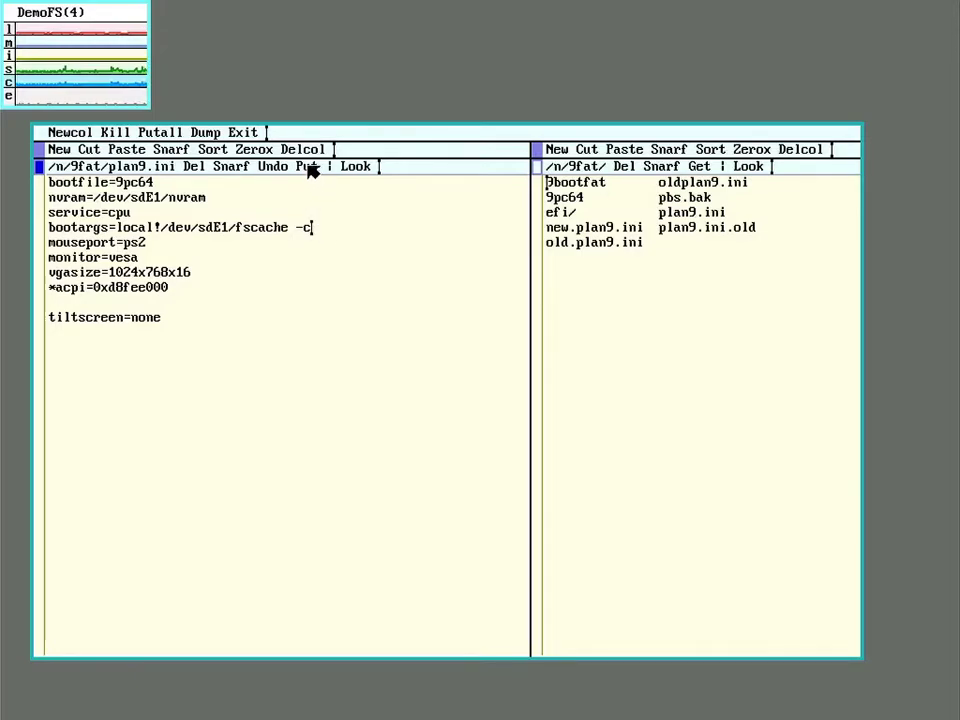
middle_click(310, 168)
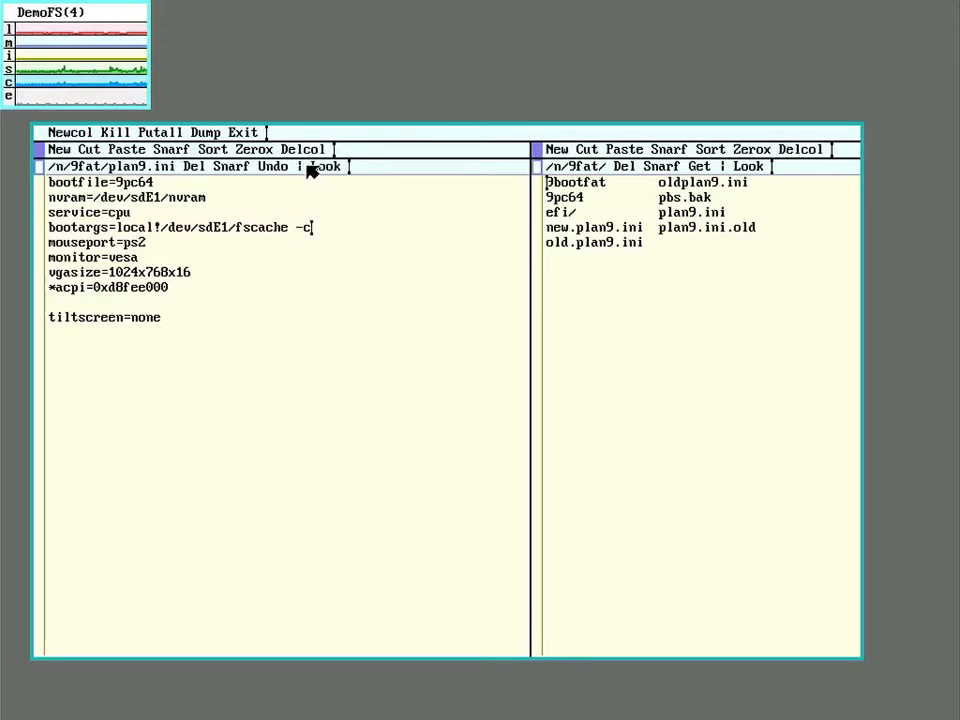
middle_click(200, 168)
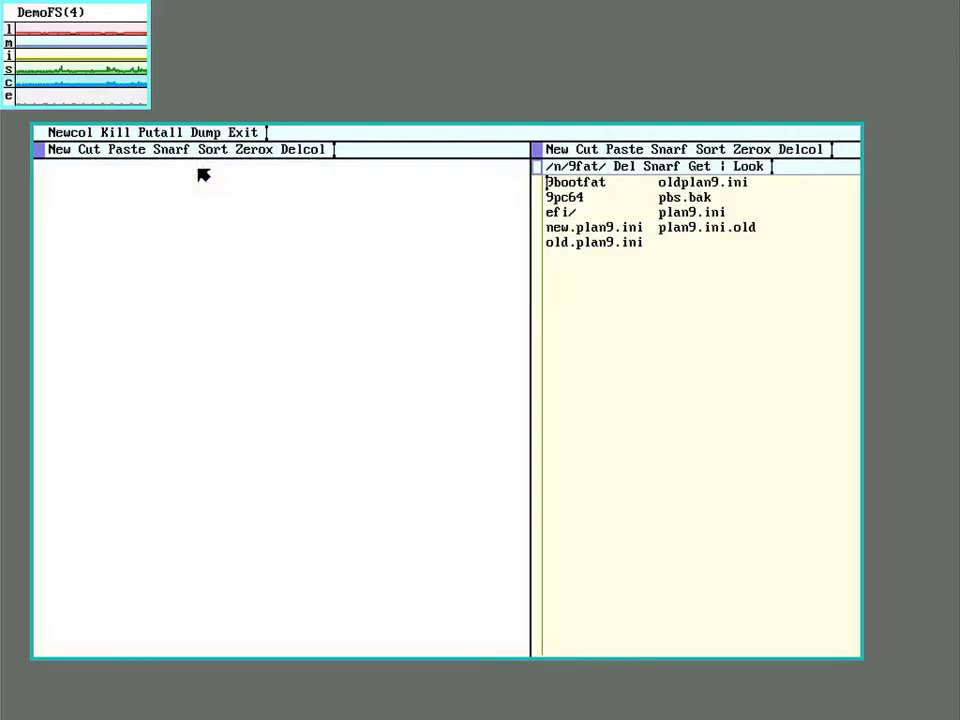
Step: In new.plan9.ini, append -a tcp!*!564 to bootargs and add a service=cpu line after nvram
right_click(580, 229)
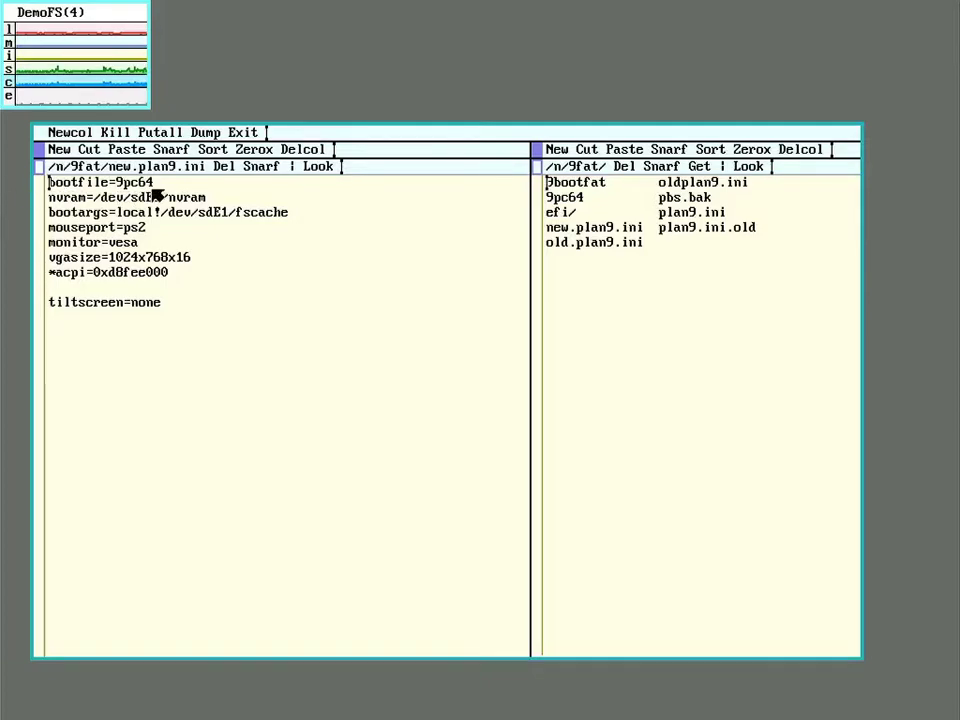
left_click(325, 218)
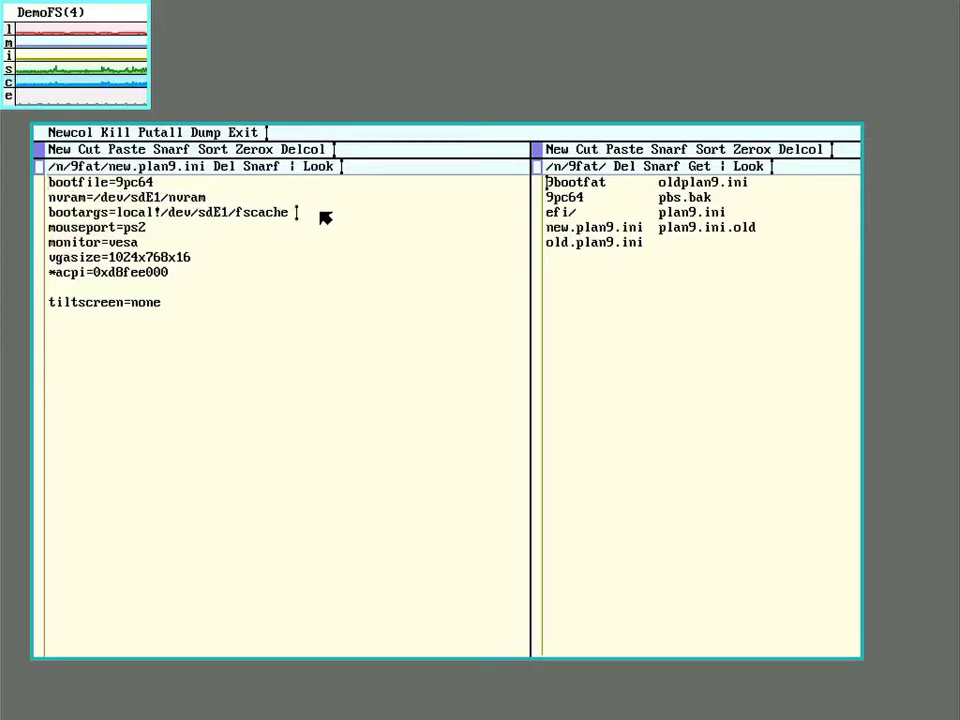
type("-a")
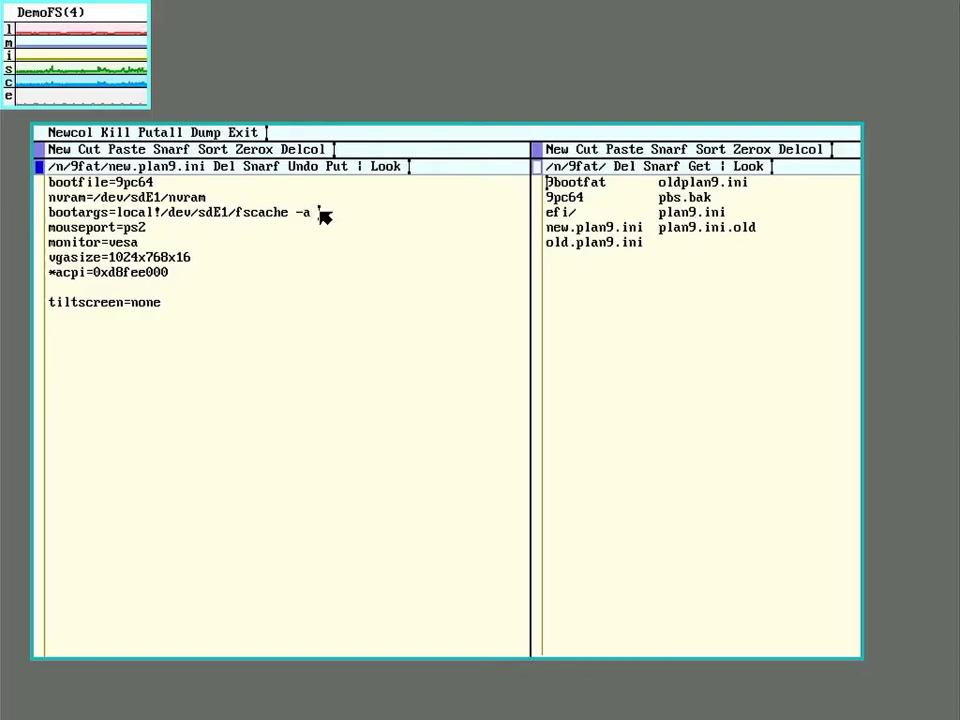
type(" tcp!*!564")
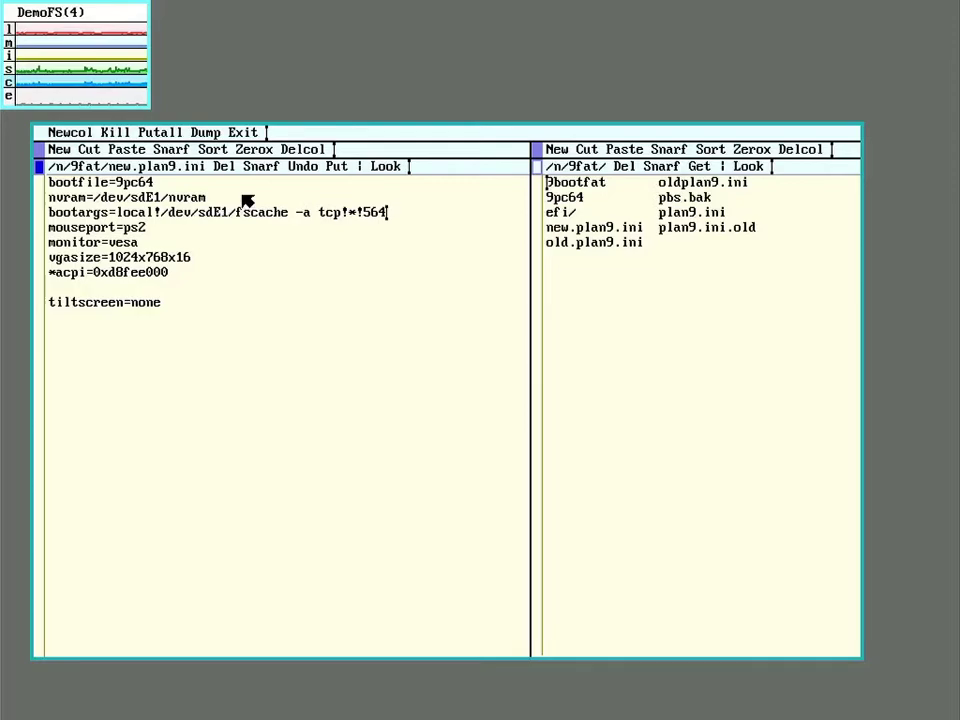
left_click(247, 202)
key("Return")
type("s")
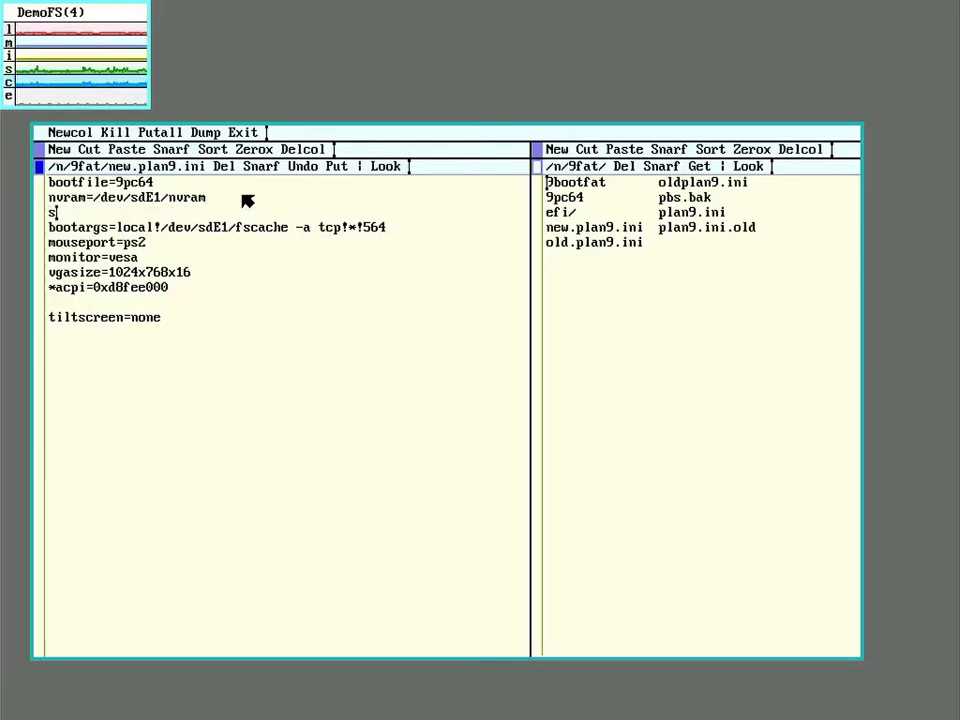
type("ervi")
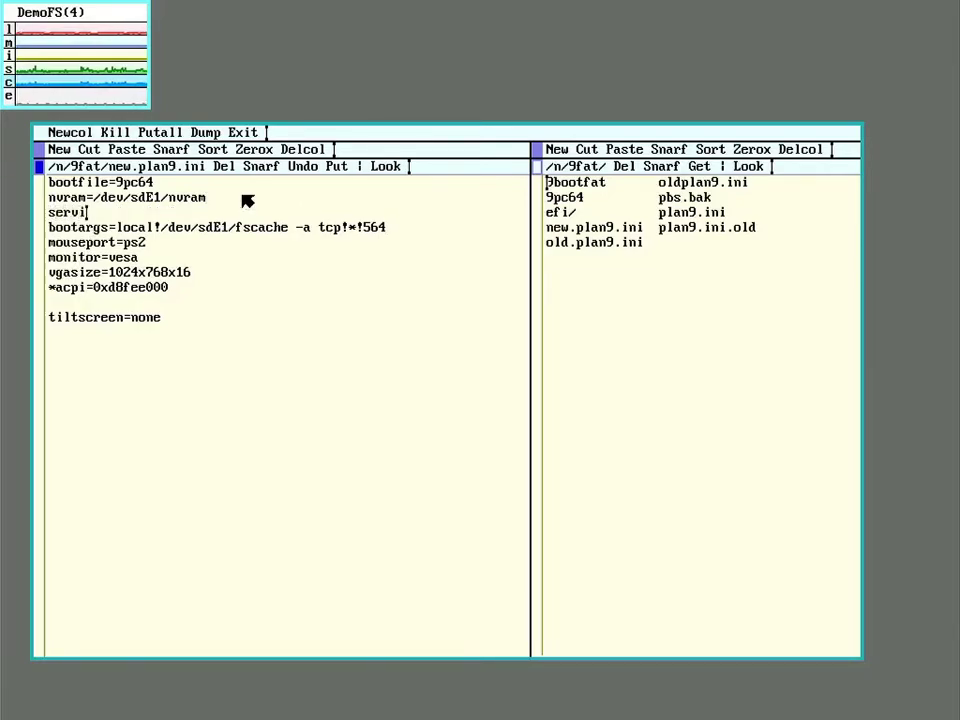
type("ce=cpu")
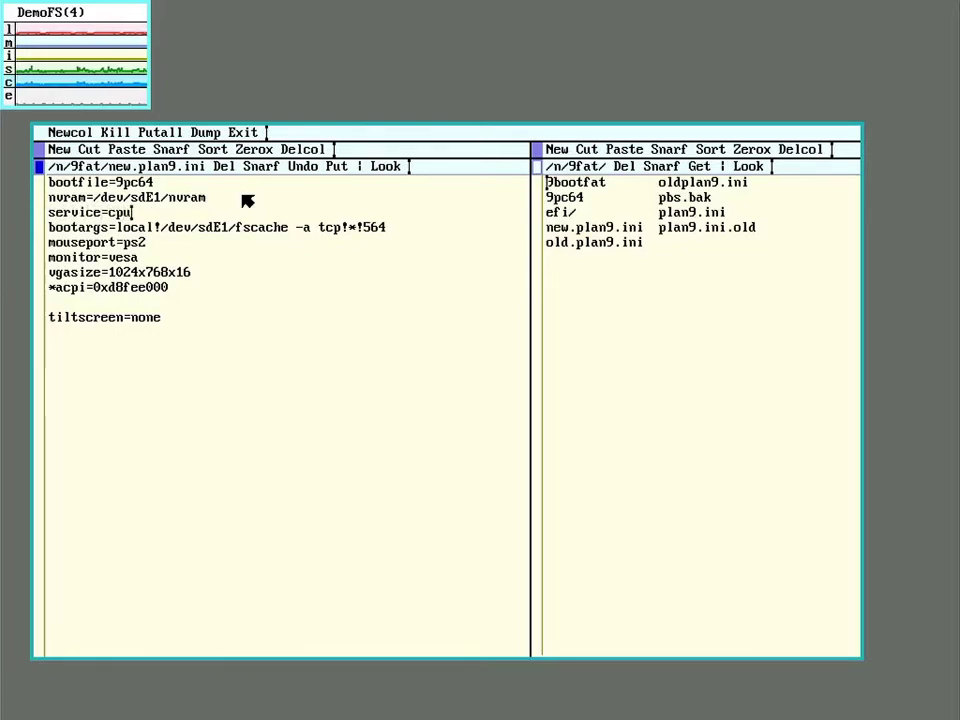
Step: Rename the bootargs key to nobootprompt, save new.plan9.ini and exit Acme
left_click(109, 229)
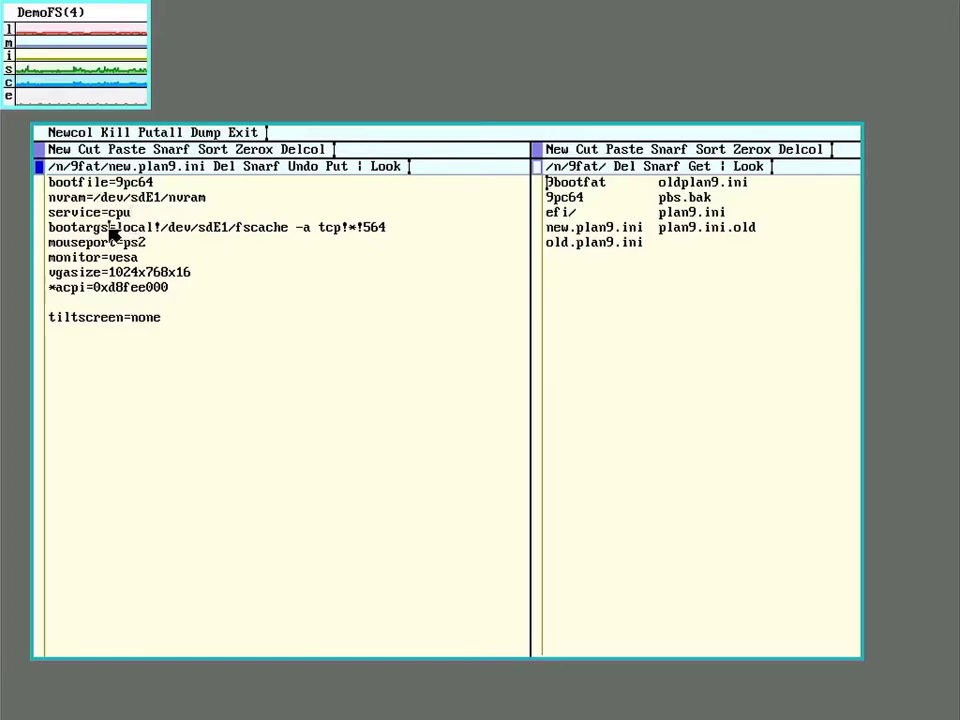
key("BackSpace")
key("BackSpace")
key("BackSpace")
key("BackSpace")
key("BackSpace")
key("BackSpace")
key("BackSpace")
key("BackSpace")
key("BackSpace")
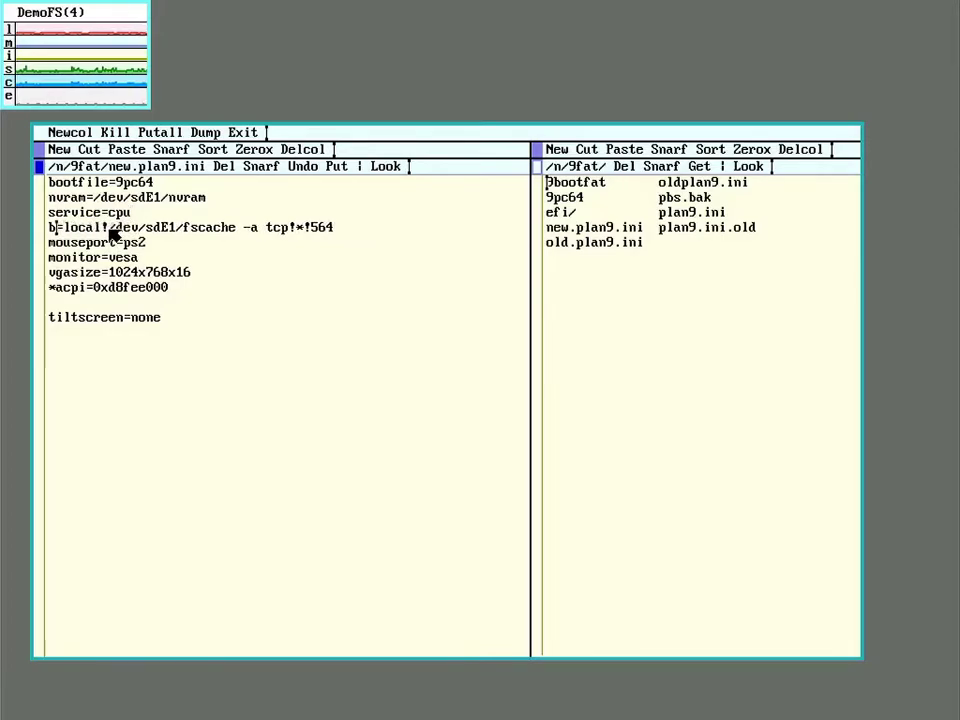
key("Return")
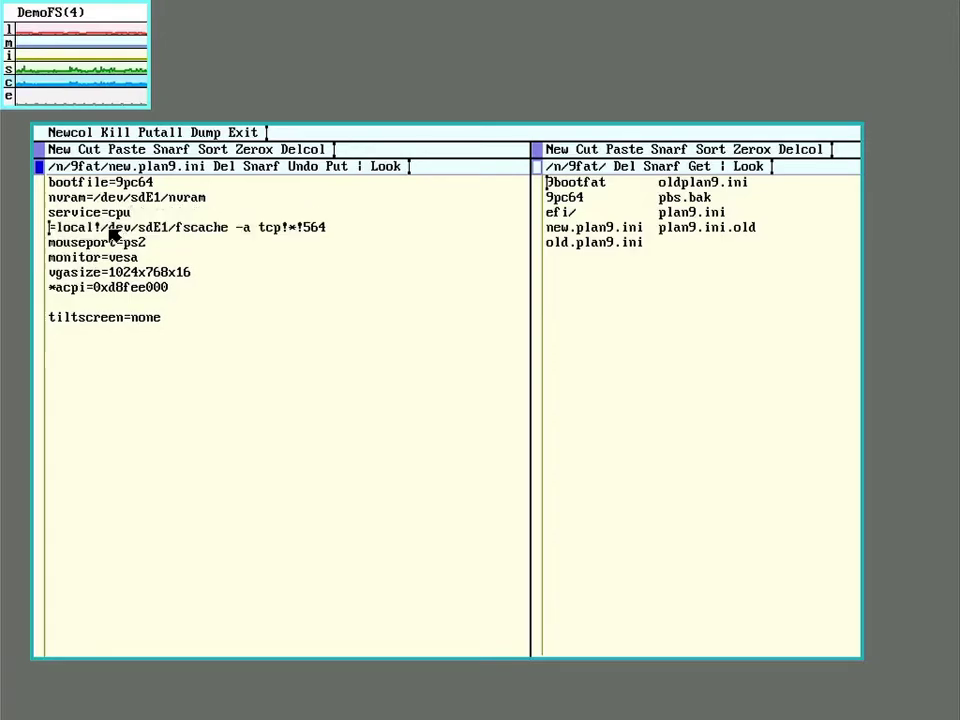
type("nobootprom")
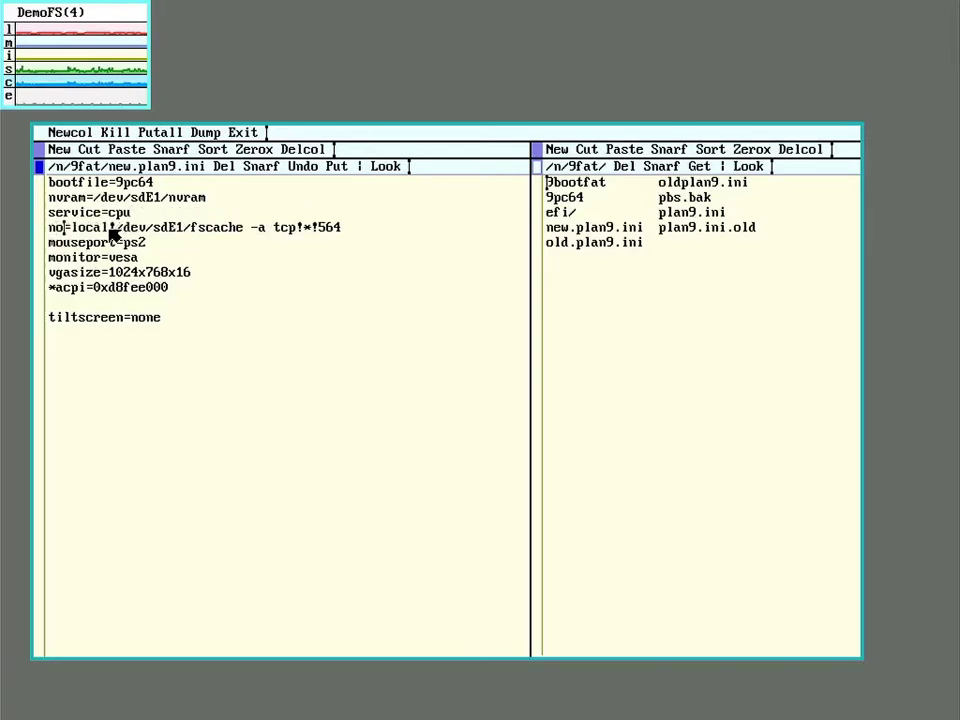
type("pt")
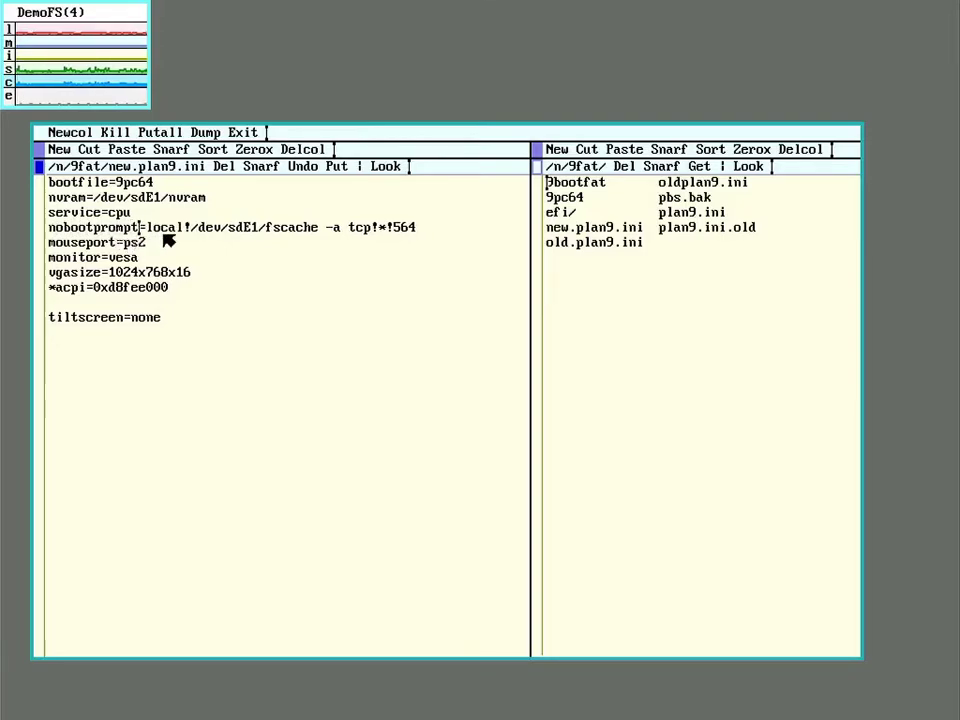
middle_click(336, 166)
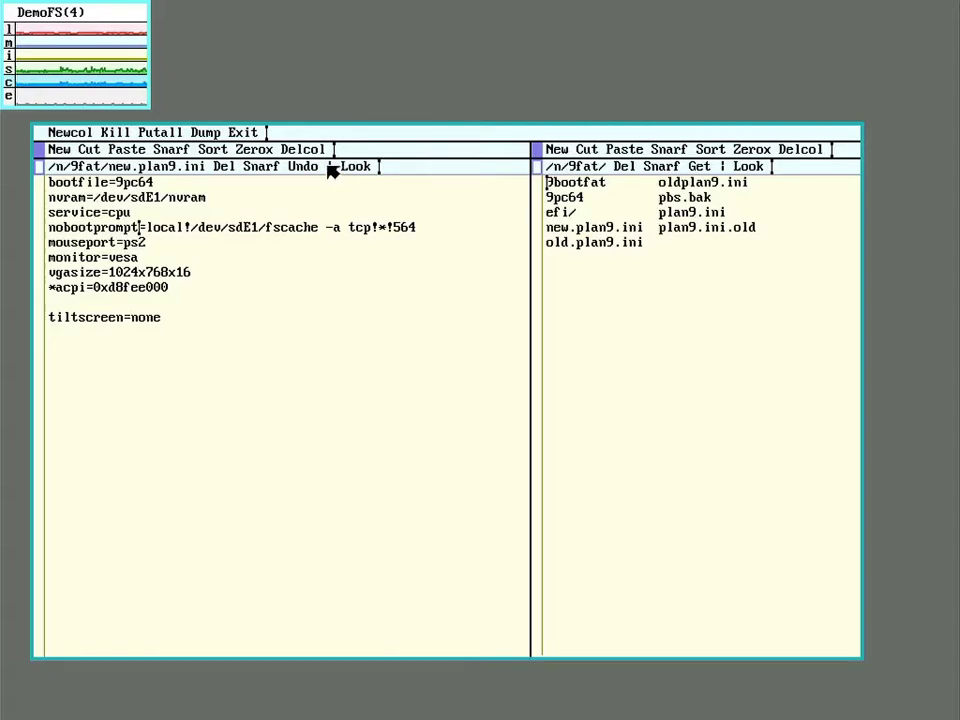
middle_click(255, 133)
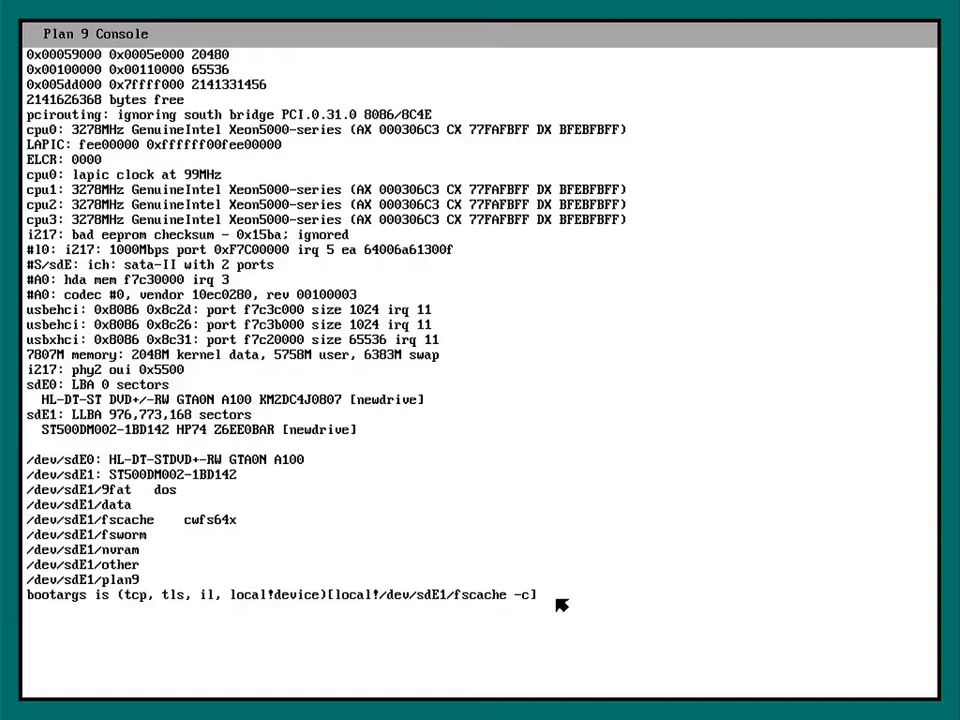
Step: Accept the default boot arguments, enter noauth twice at config:, then end to start the file server
key("Return")
type("noauth")
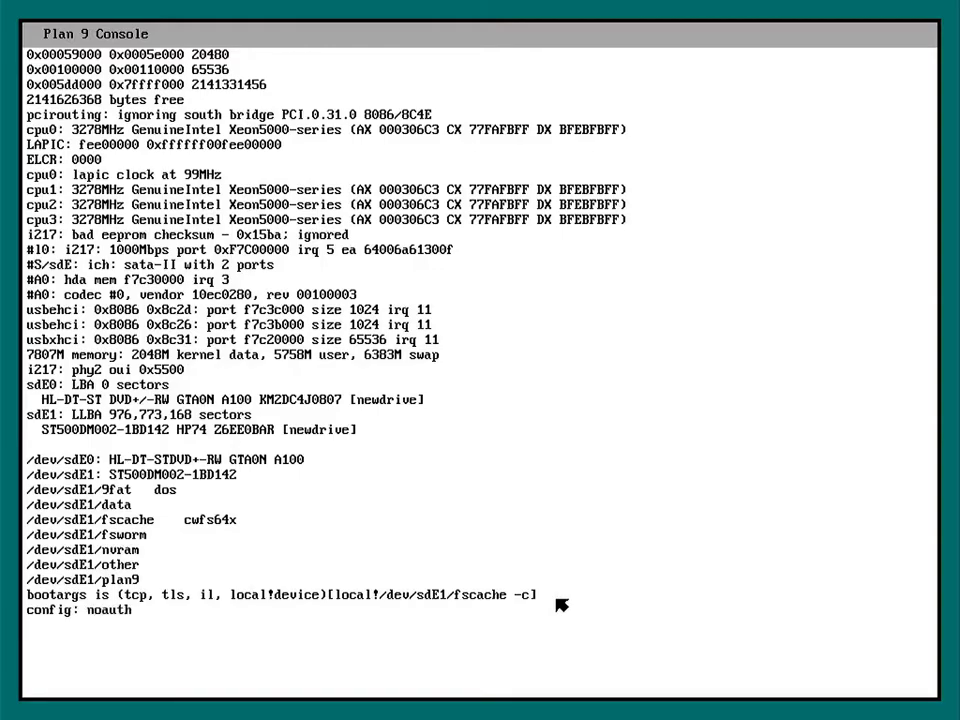
key("Return")
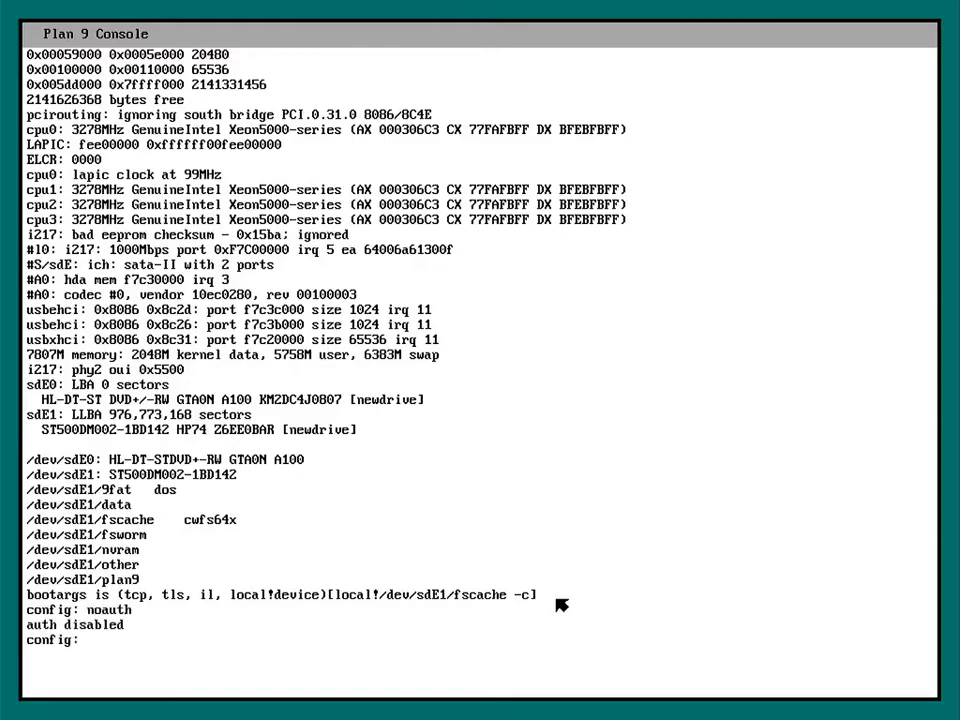
type("noauth")
key("Return")
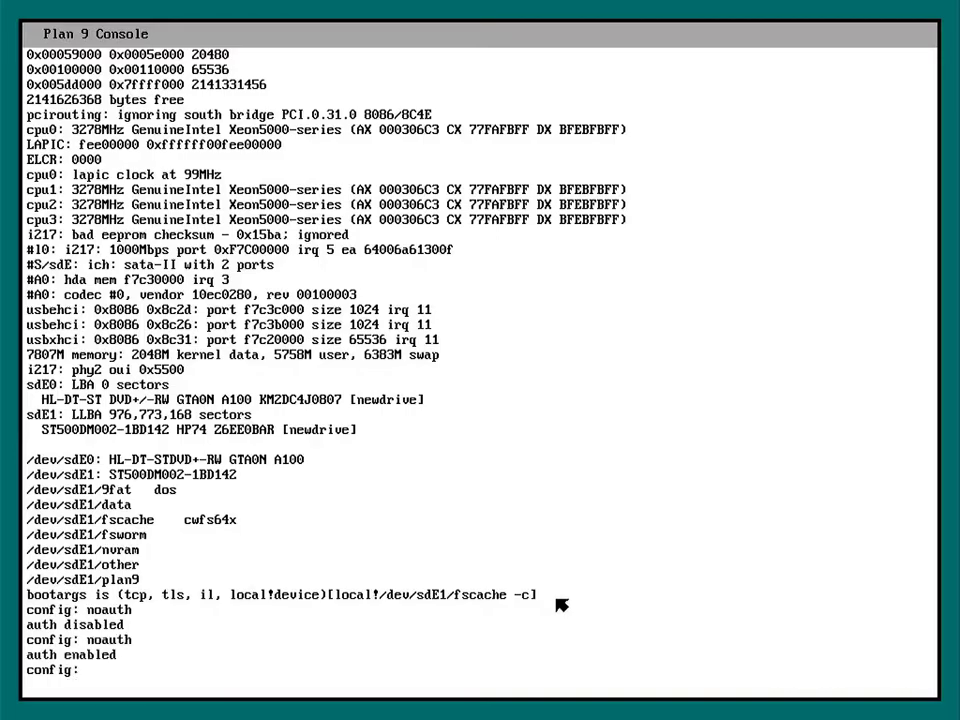
type("end")
key("Return")
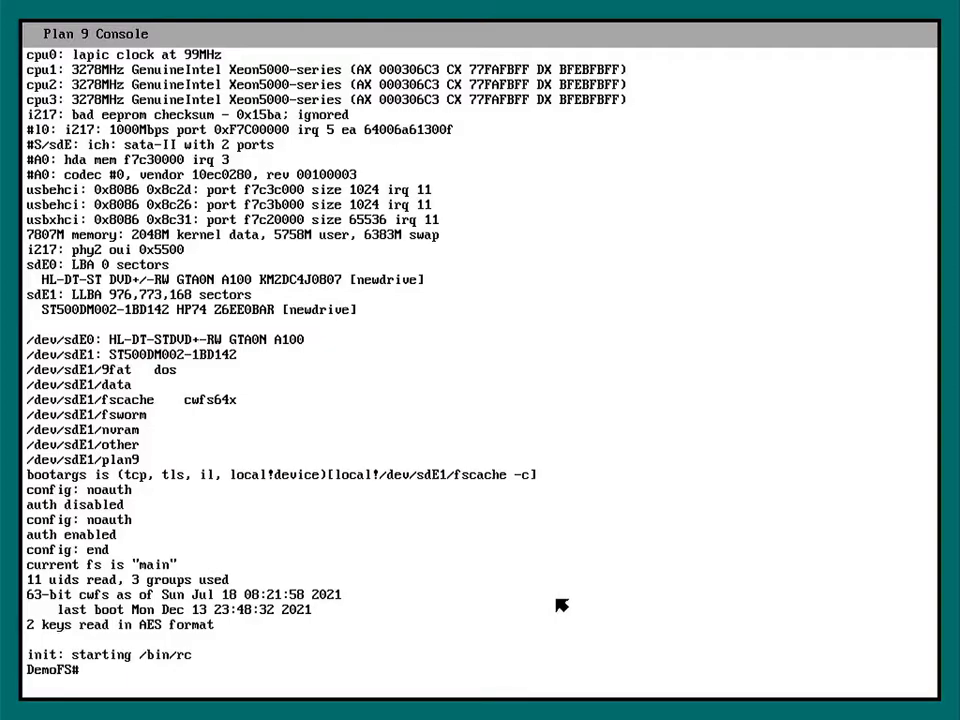
Step: Mount 9fat at /n/9fat in the console and list the partition's files
type("9fs 9fat")
key("Return")
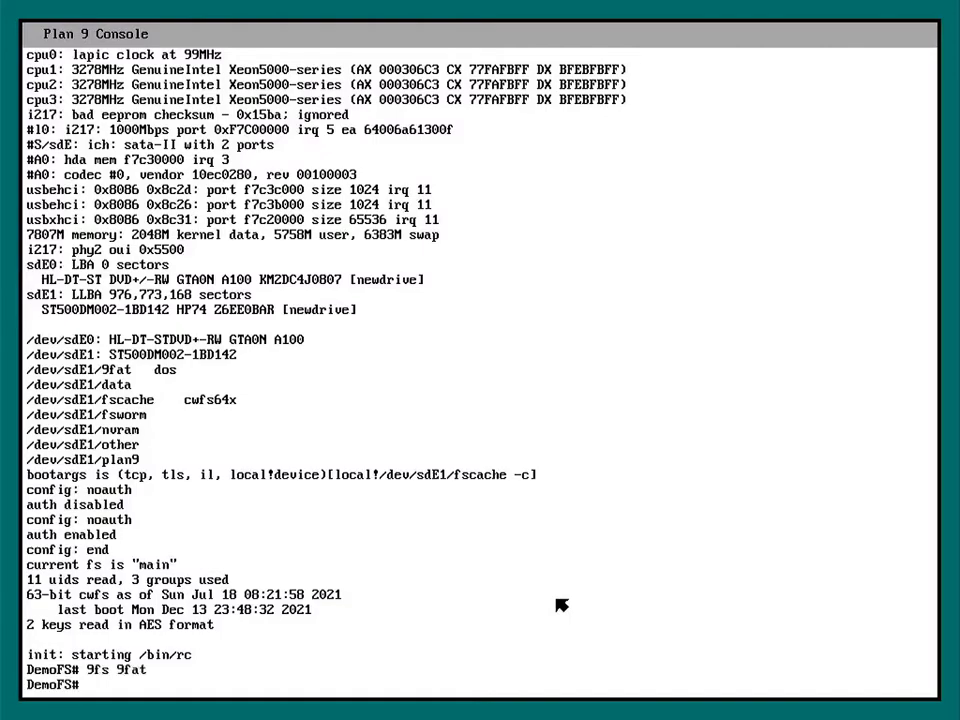
type("cd /n/9fat")
key("Return")
type("ls")
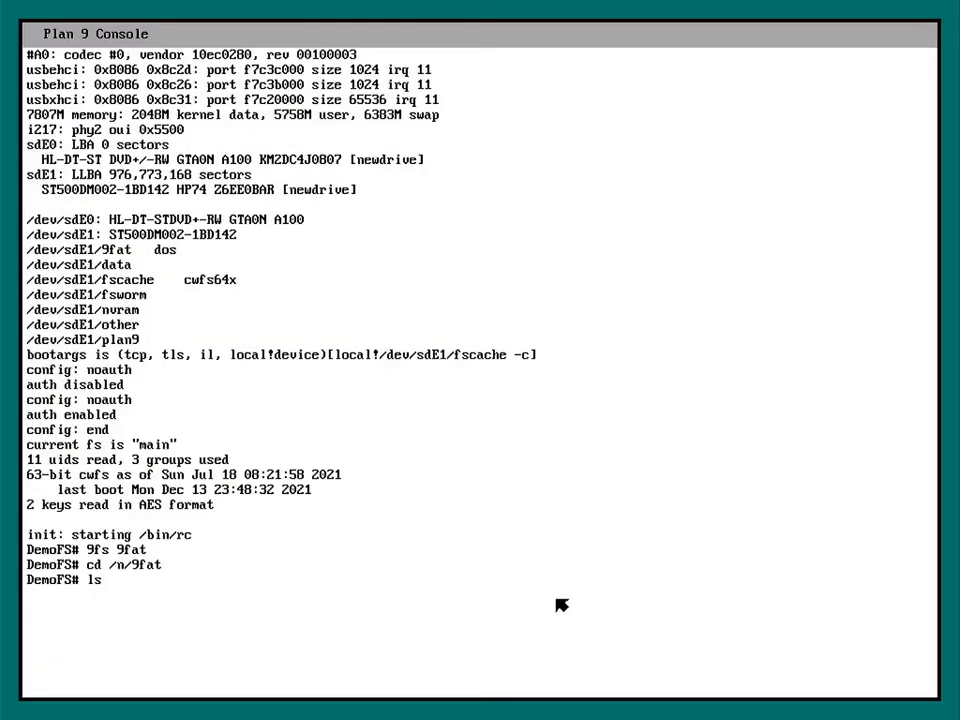
key("Return")
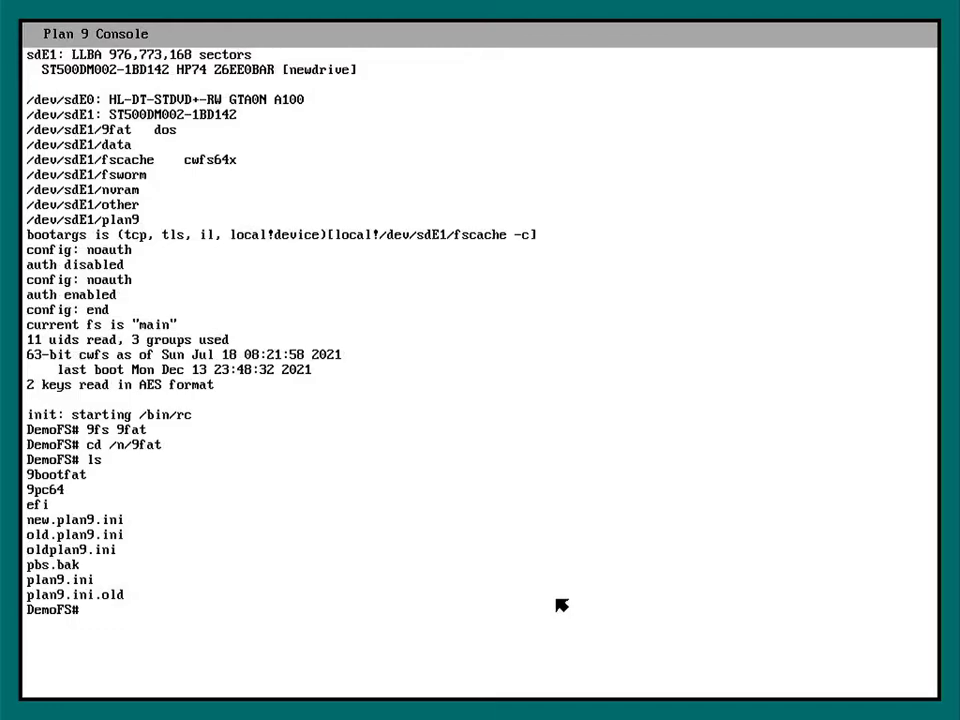
Step: Rename plan9.ini to config.plan9.ini and new.plan9.ini to plan9.ini, list the files, and type fshalt -r
type("mv plan9.ini config")
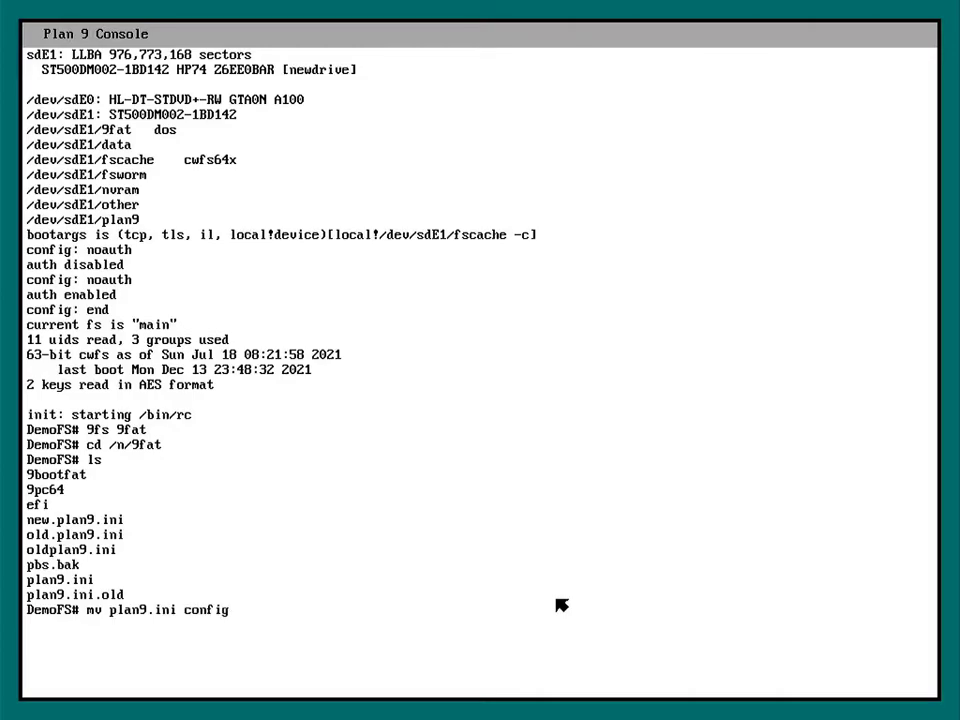
type(".plan9.ini")
key("Return")
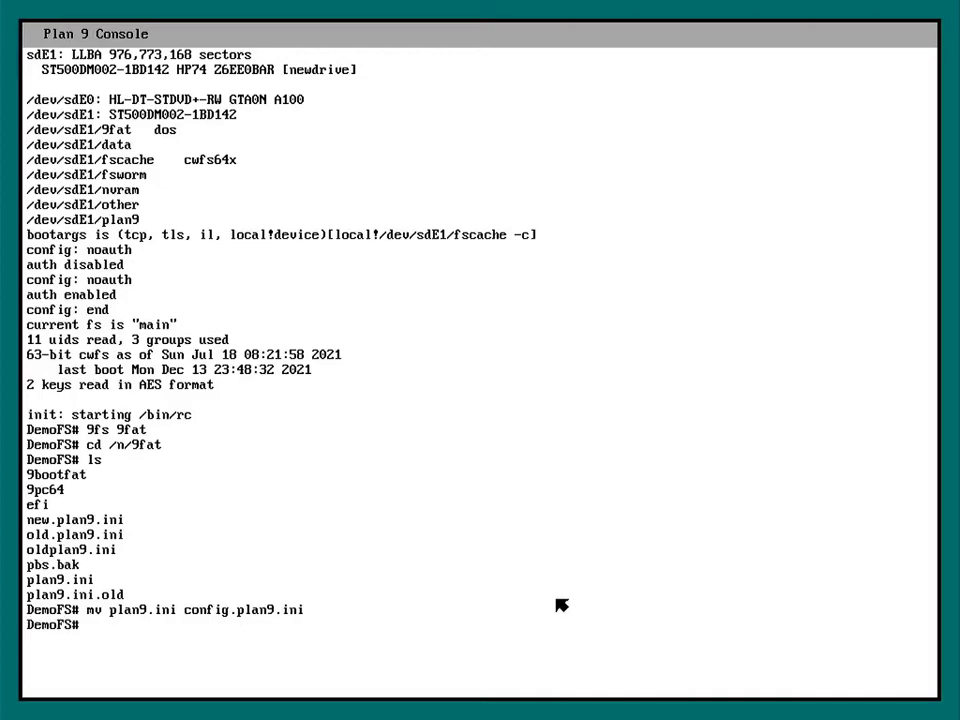
type("mv new.plan9.in")
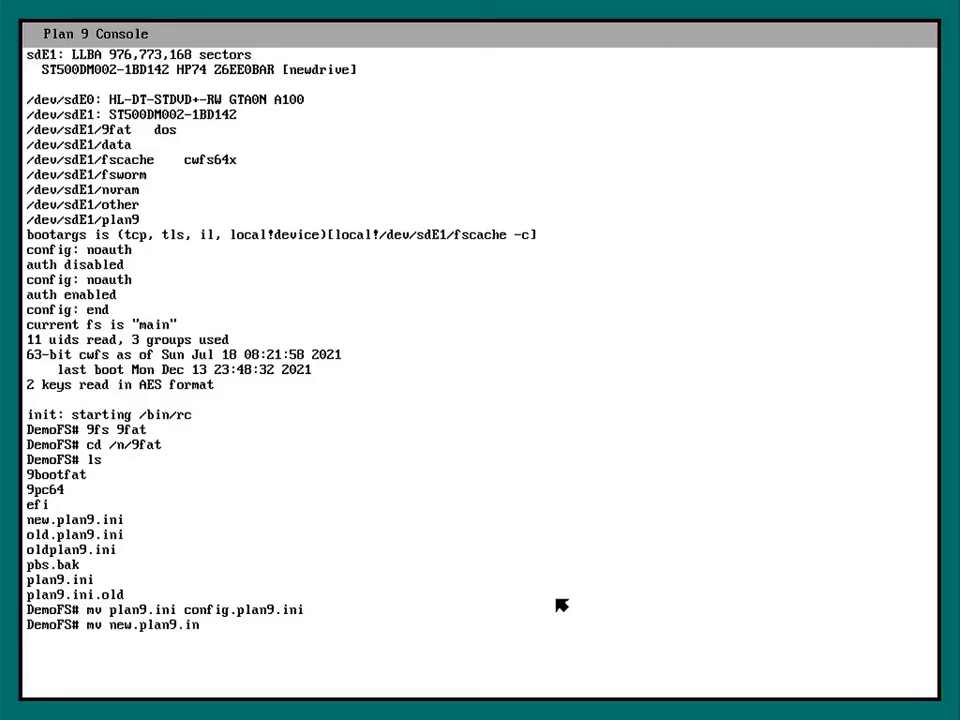
type("i plan9.ini")
key("Return")
type("ls -l")
key("Return")
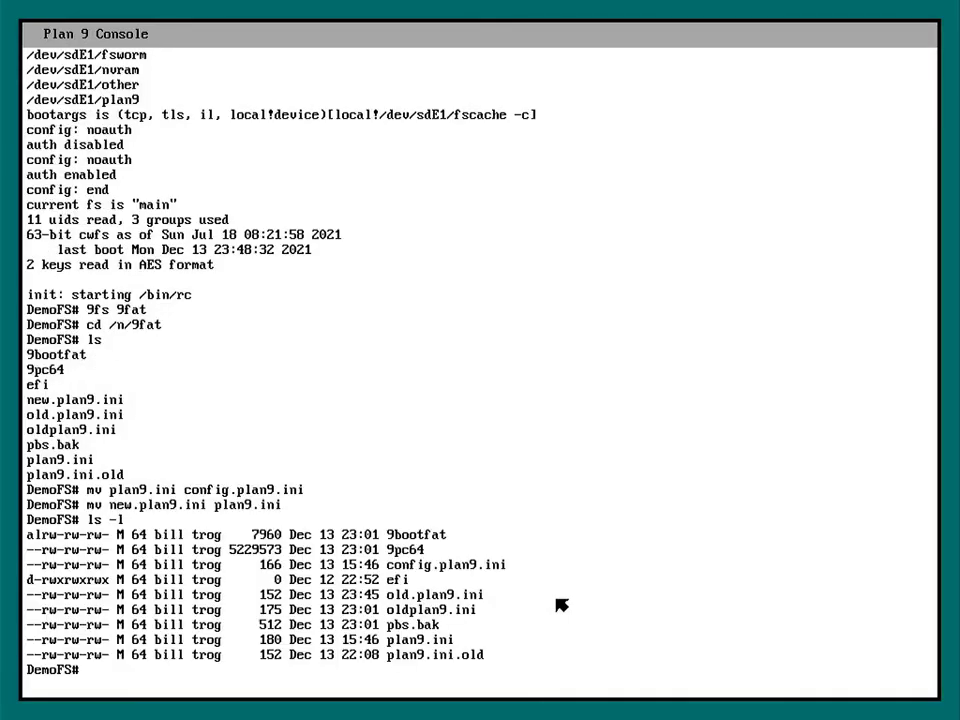
type("fshalt -r")
Step: Run fshalt -r to halt cwfs and reboot the machine
key("Return")
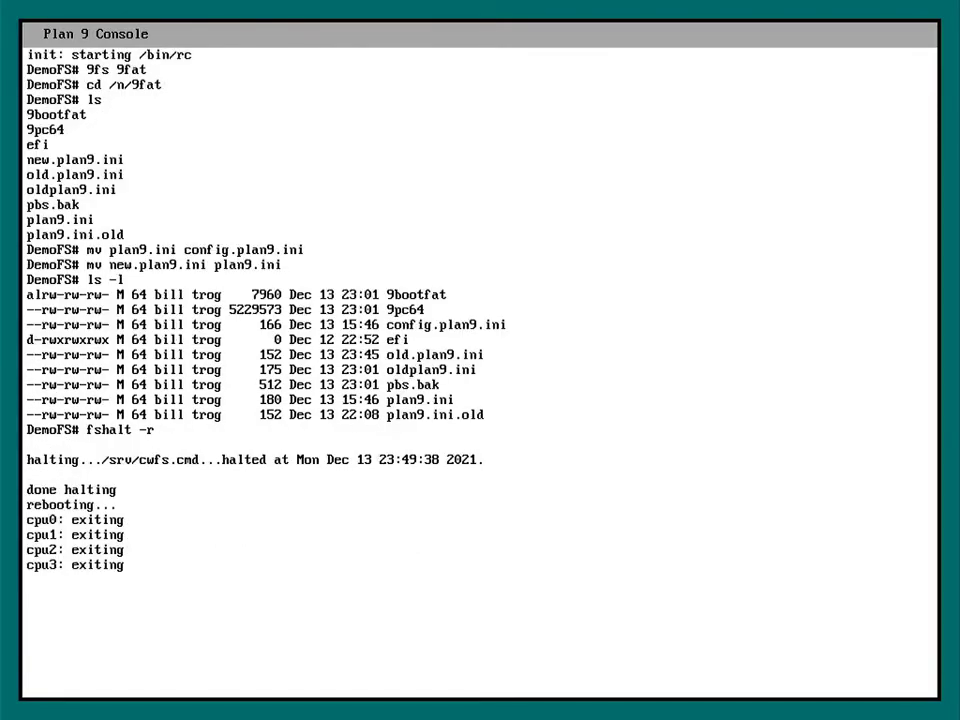